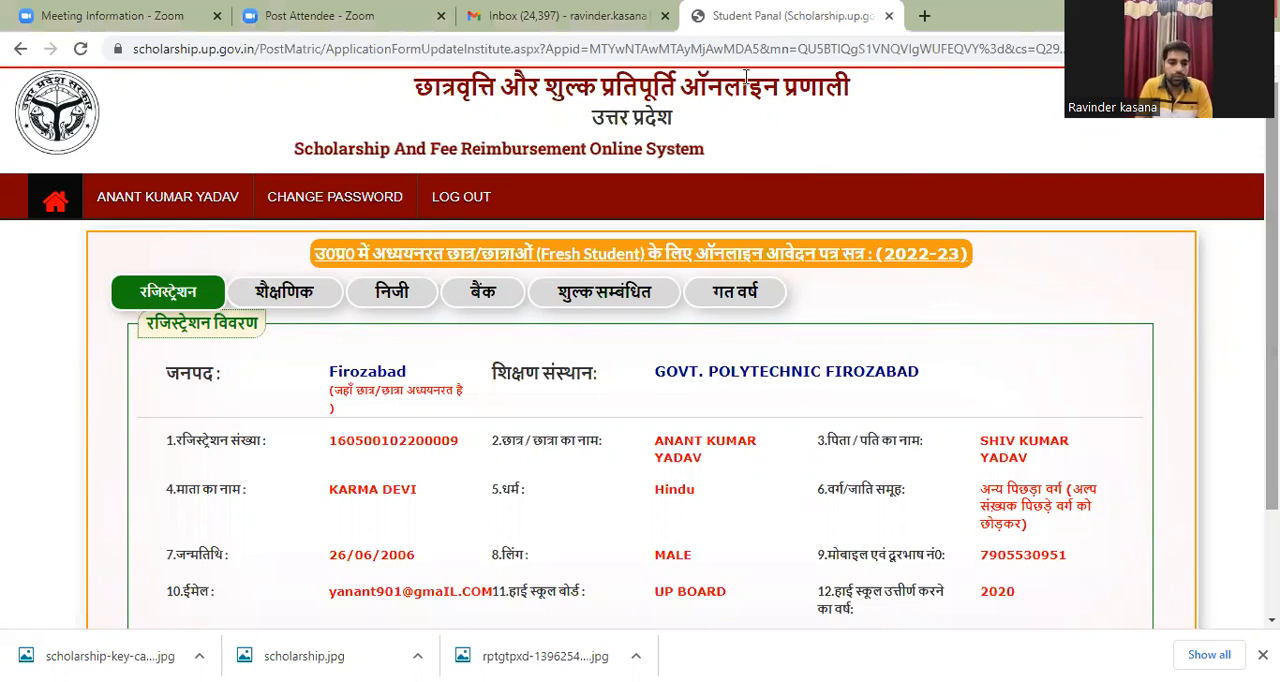
Step: In a new browser tab, search Google for "scholarship" and open the Scholarship - Uttar Pradesh website
{"action": "left_click", "coordinate": [926, 17]}
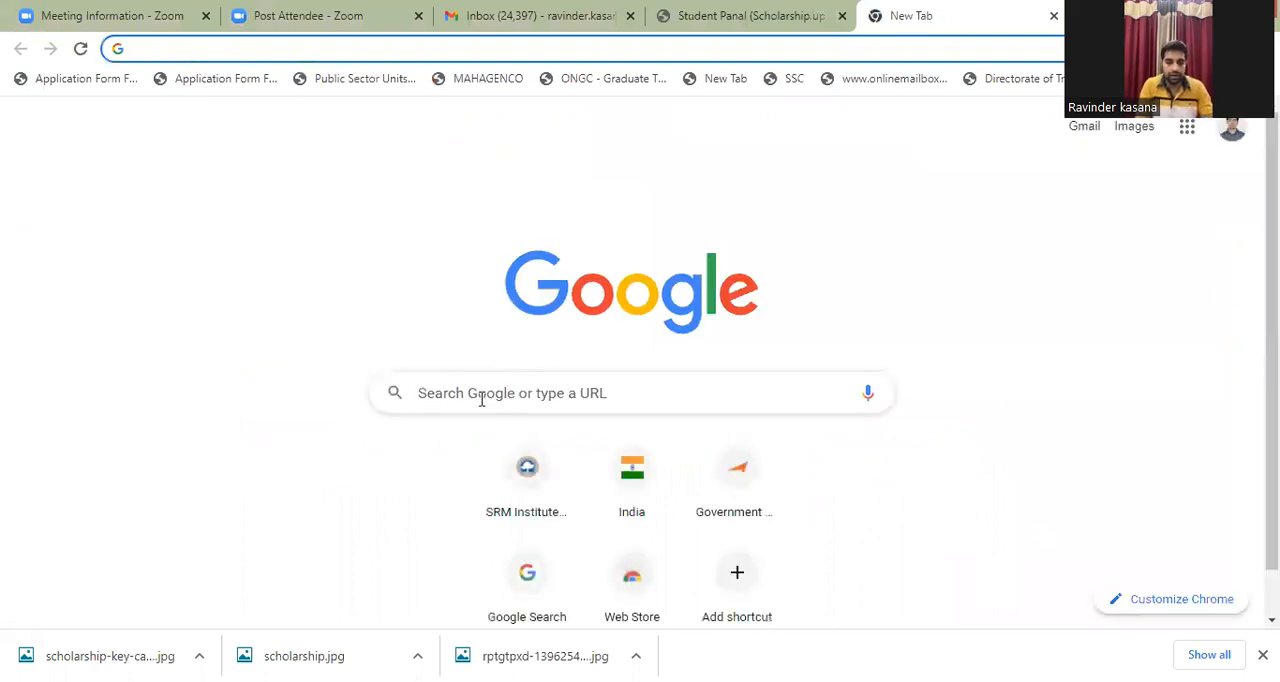
{"action": "left_click", "coordinate": [480, 396]}
{"action": "type", "text": "sch"}
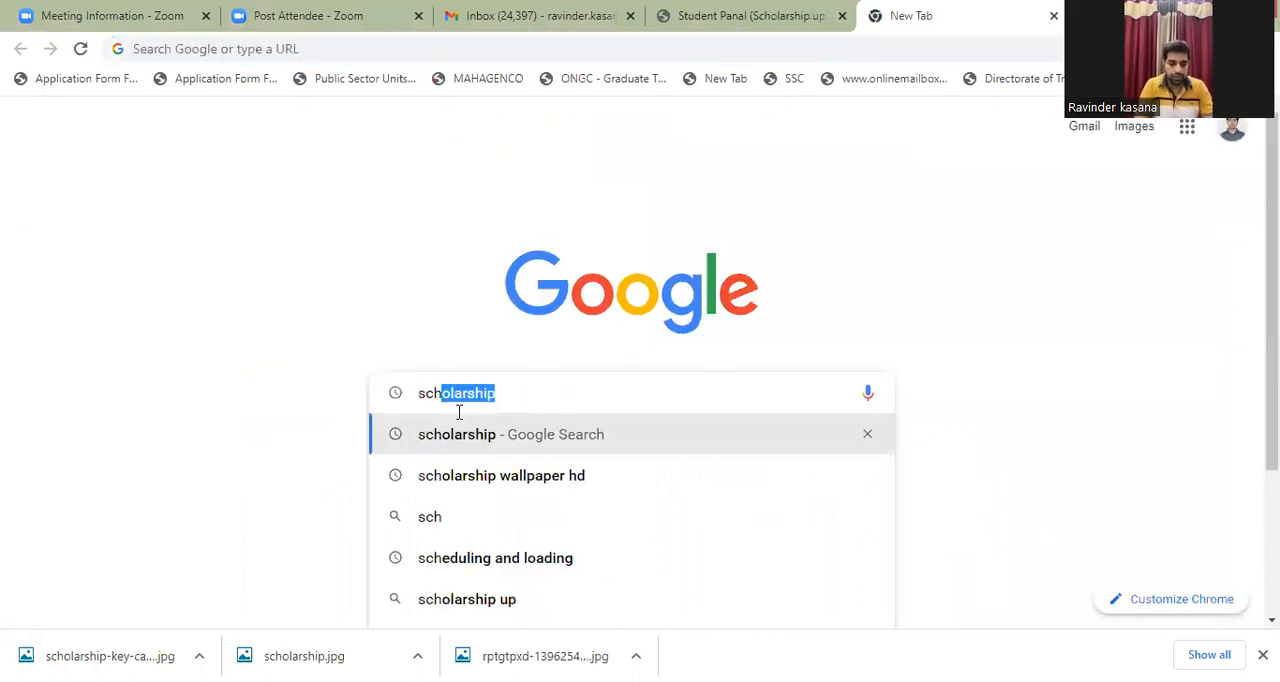
{"action": "left_click", "coordinate": [452, 438]}
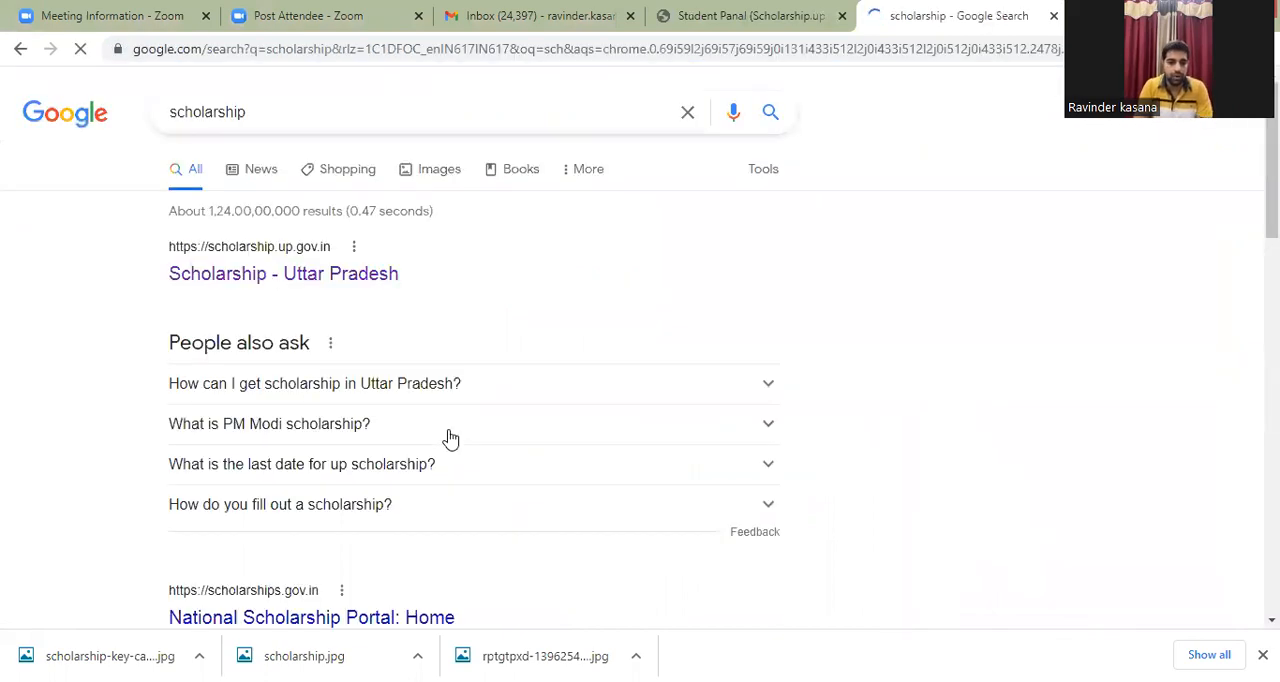
{"action": "left_click", "coordinate": [253, 278]}
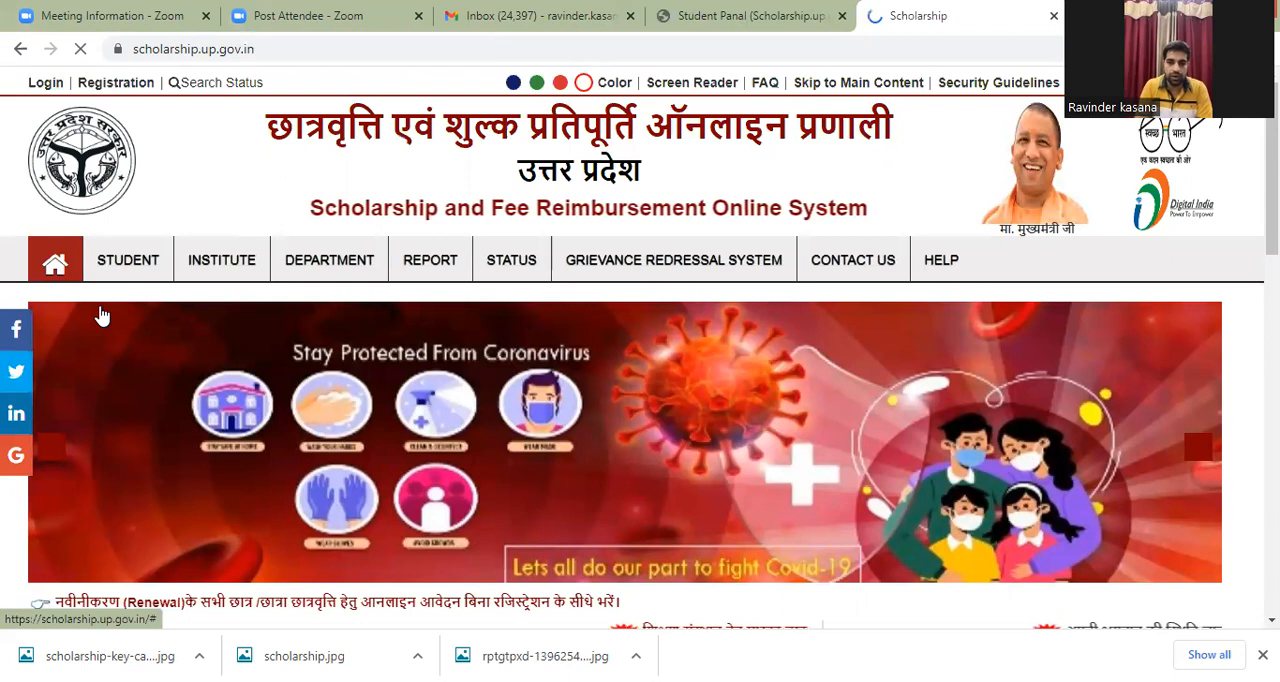
Step: Open the student registration form for Postmatric Other Than Intermediate (Fresh) under the OBC category
{"action": "mouse_move", "coordinate": [137, 263]}
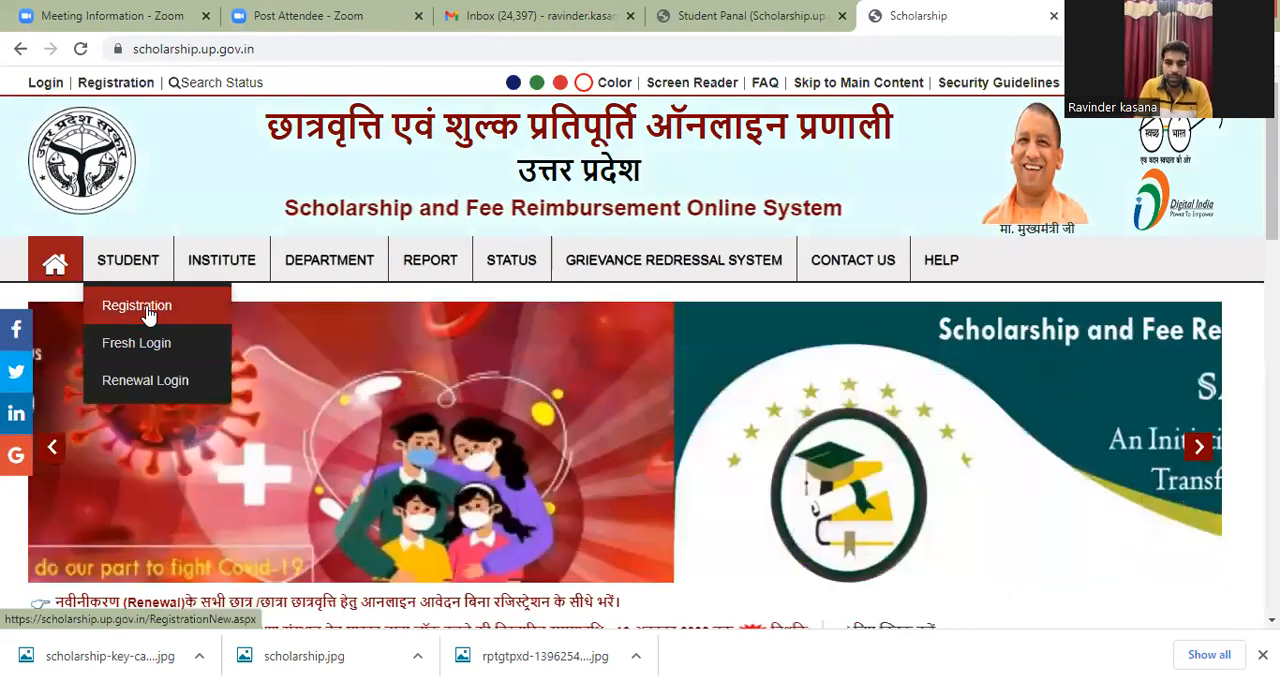
{"action": "left_click", "coordinate": [147, 314]}
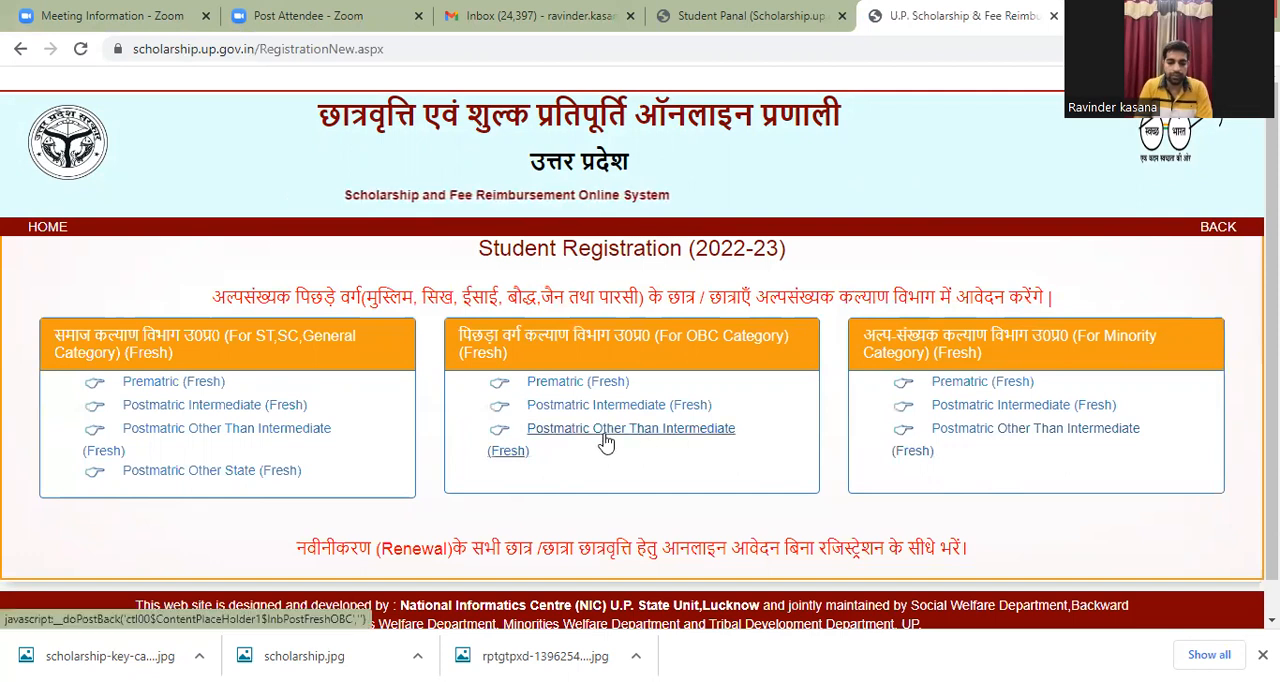
{"action": "left_click", "coordinate": [550, 437]}
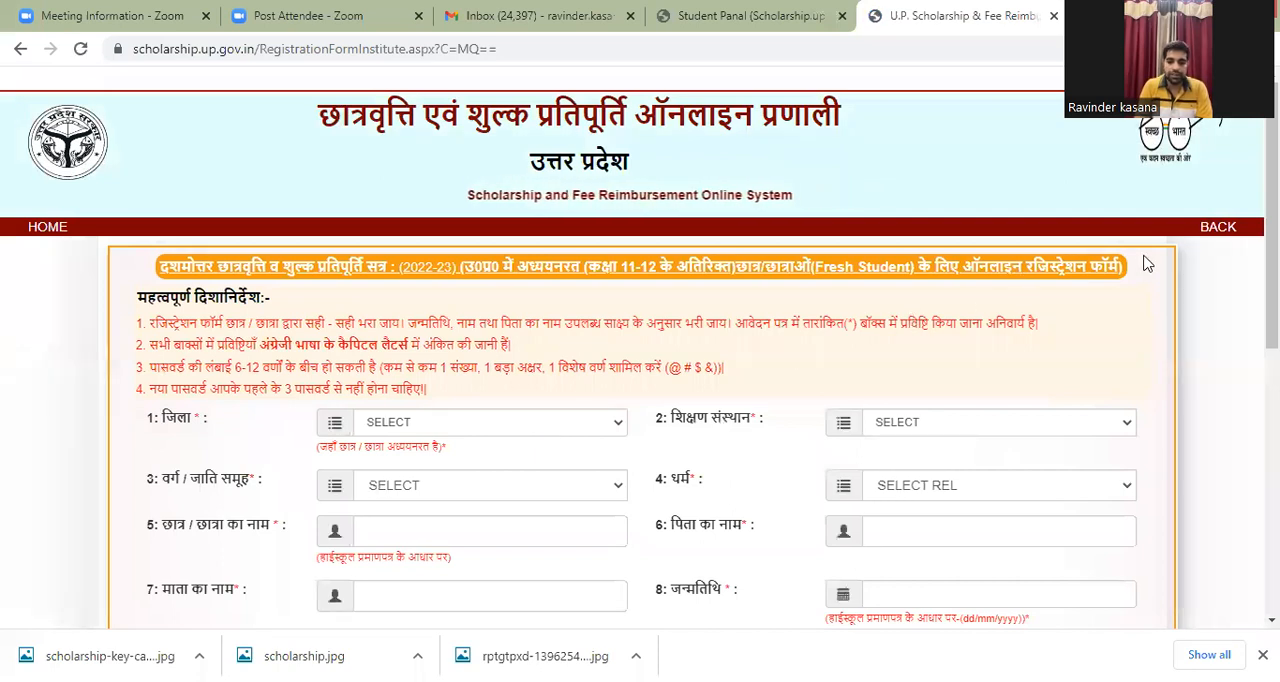
Step: Review the registration form's guidelines and first fields, and check the options offered for the caste group (वर्ग / जाति समूह)
{"action": "scroll", "coordinate": [640, 350], "scroll_direction": "down", "scroll_amount": 2}
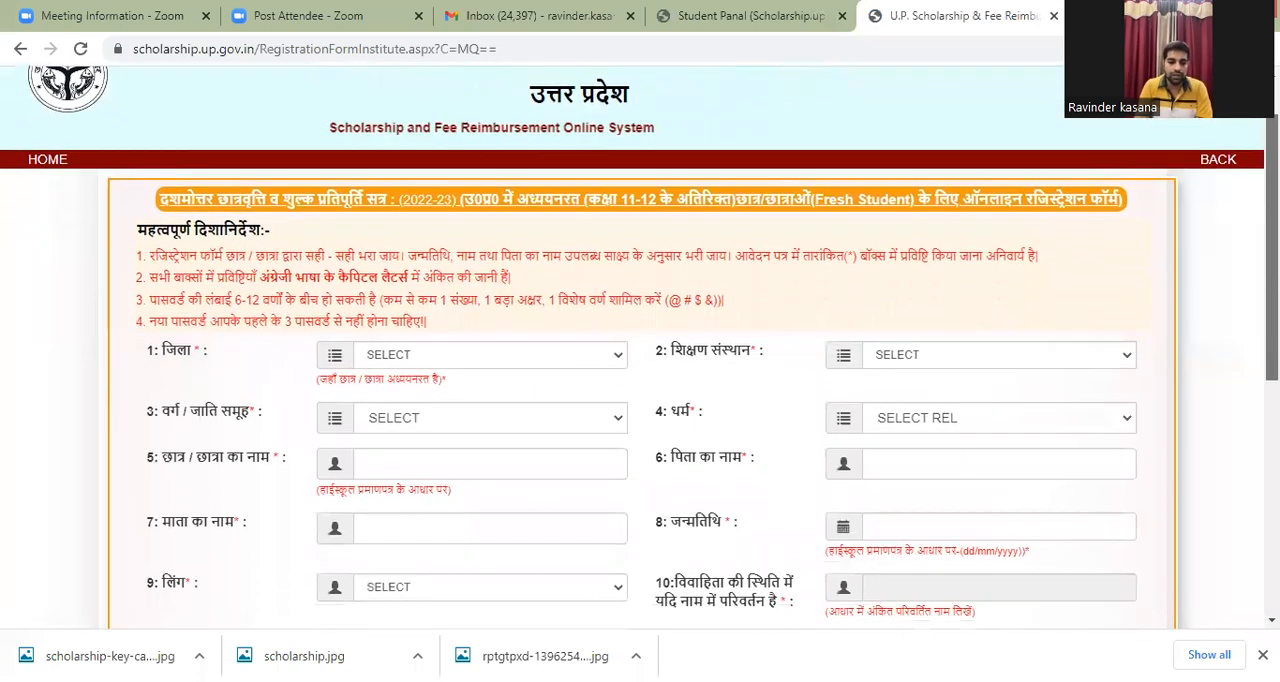
{"action": "scroll", "coordinate": [640, 350], "scroll_direction": "down", "scroll_amount": 1}
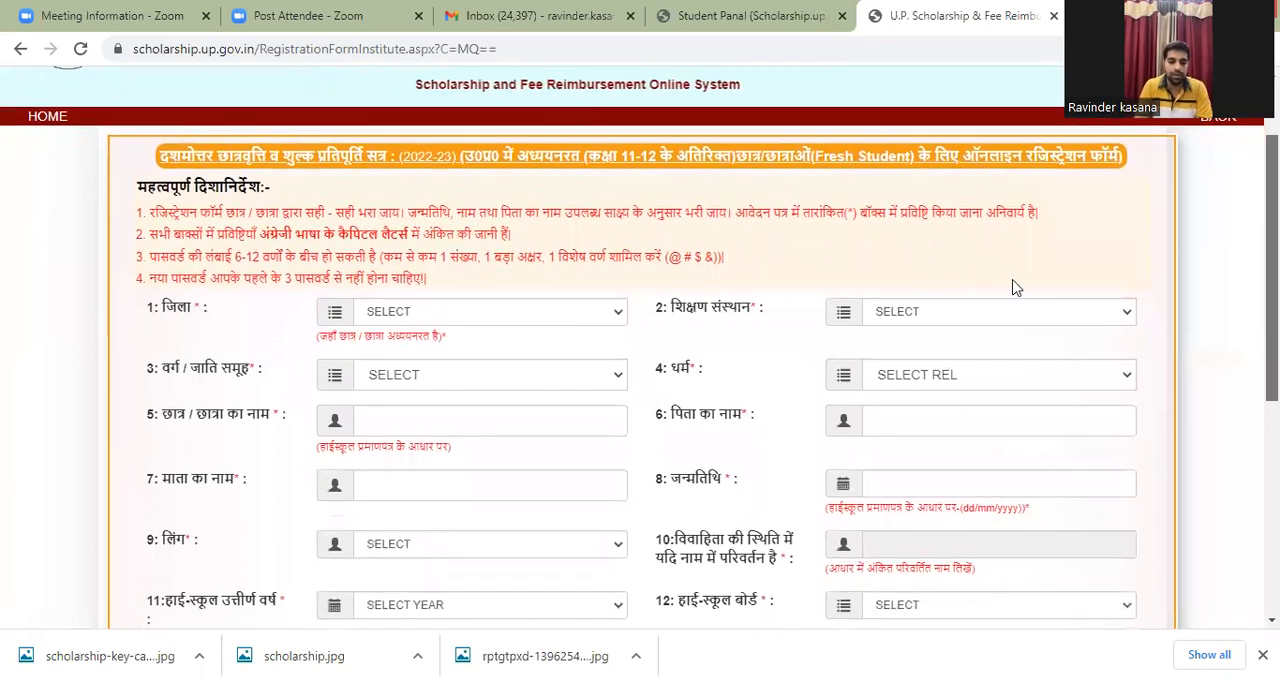
{"action": "scroll", "coordinate": [834, 306], "scroll_direction": "up", "scroll_amount": 3}
{"action": "scroll", "coordinate": [1170, 305], "scroll_direction": "down", "scroll_amount": 6}
{"action": "scroll", "coordinate": [1239, 296], "scroll_direction": "up", "scroll_amount": 2}
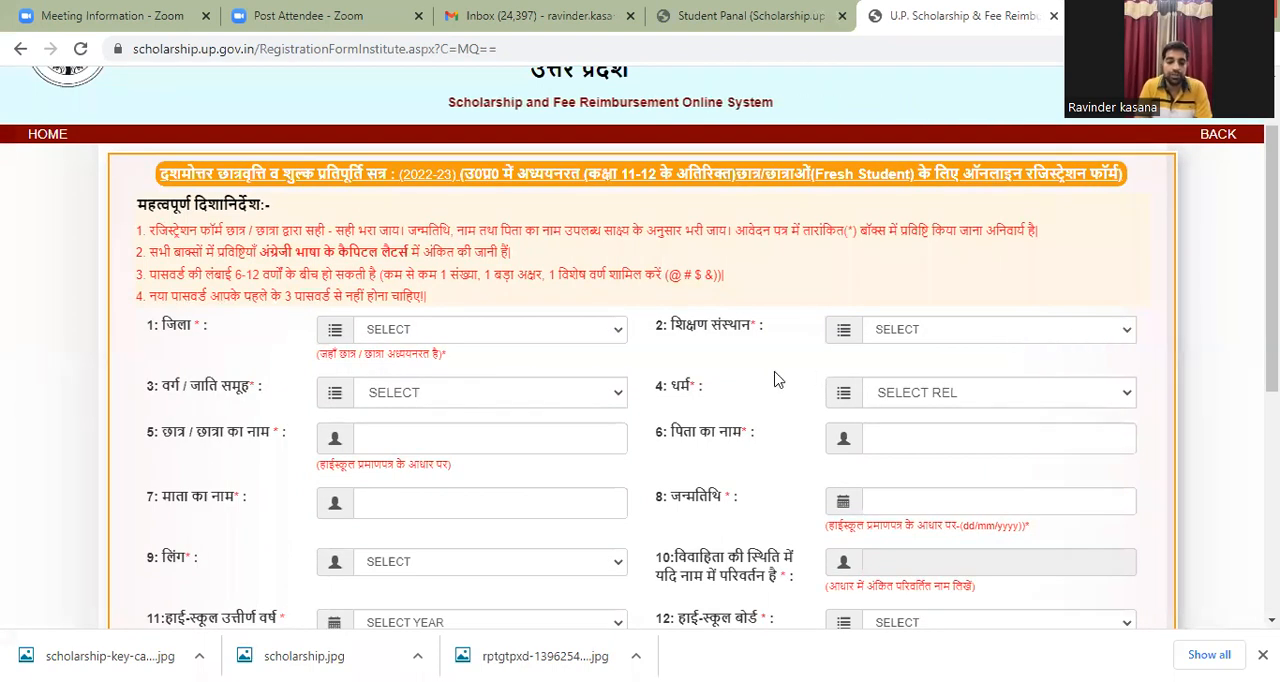
{"action": "left_click", "coordinate": [606, 400]}
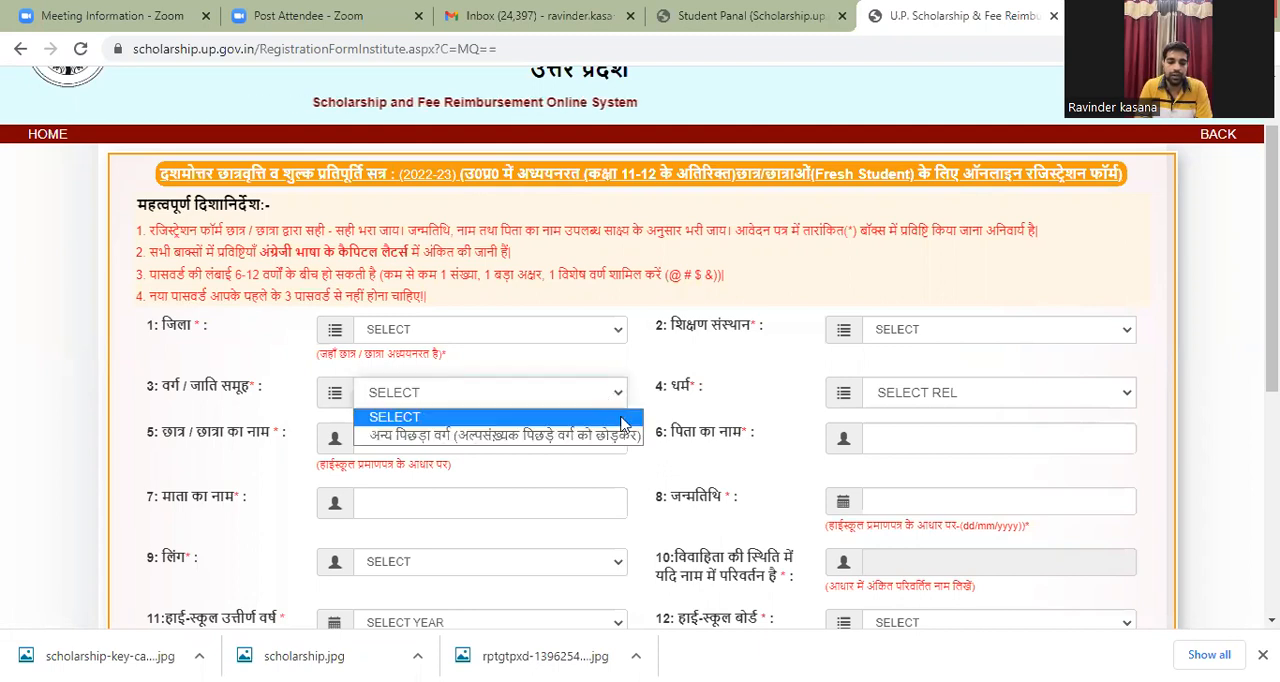
{"action": "left_click", "coordinate": [730, 408]}
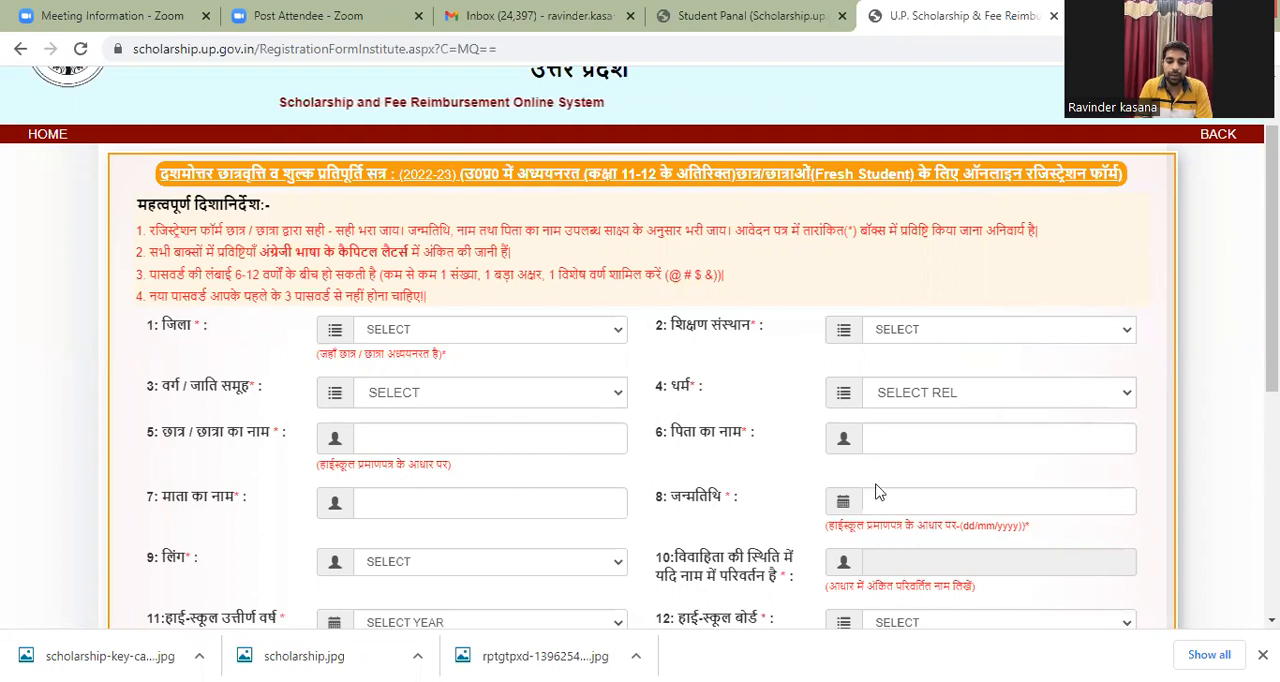
Step: Examine the remaining registration fields, from personal and high school details to contact, password, captcha and the submit option
{"action": "scroll", "coordinate": [1272, 260], "scroll_direction": "down", "scroll_amount": 1}
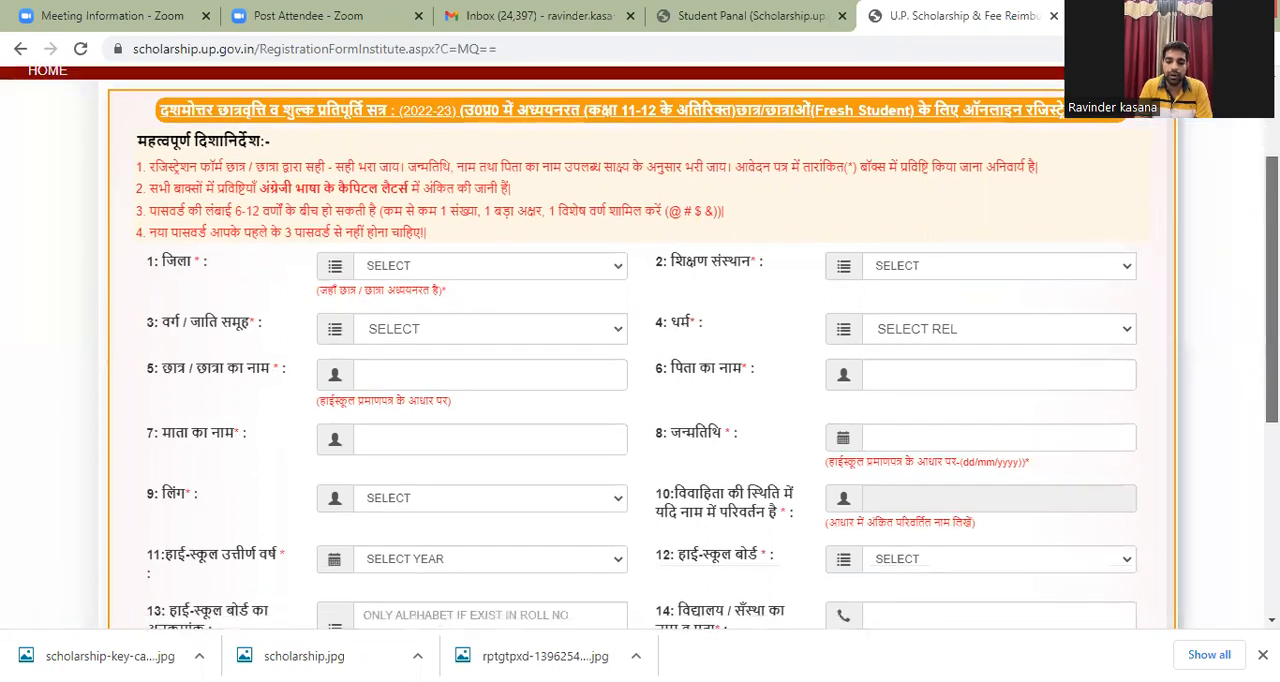
{"action": "scroll", "coordinate": [1272, 260], "scroll_direction": "down", "scroll_amount": 1}
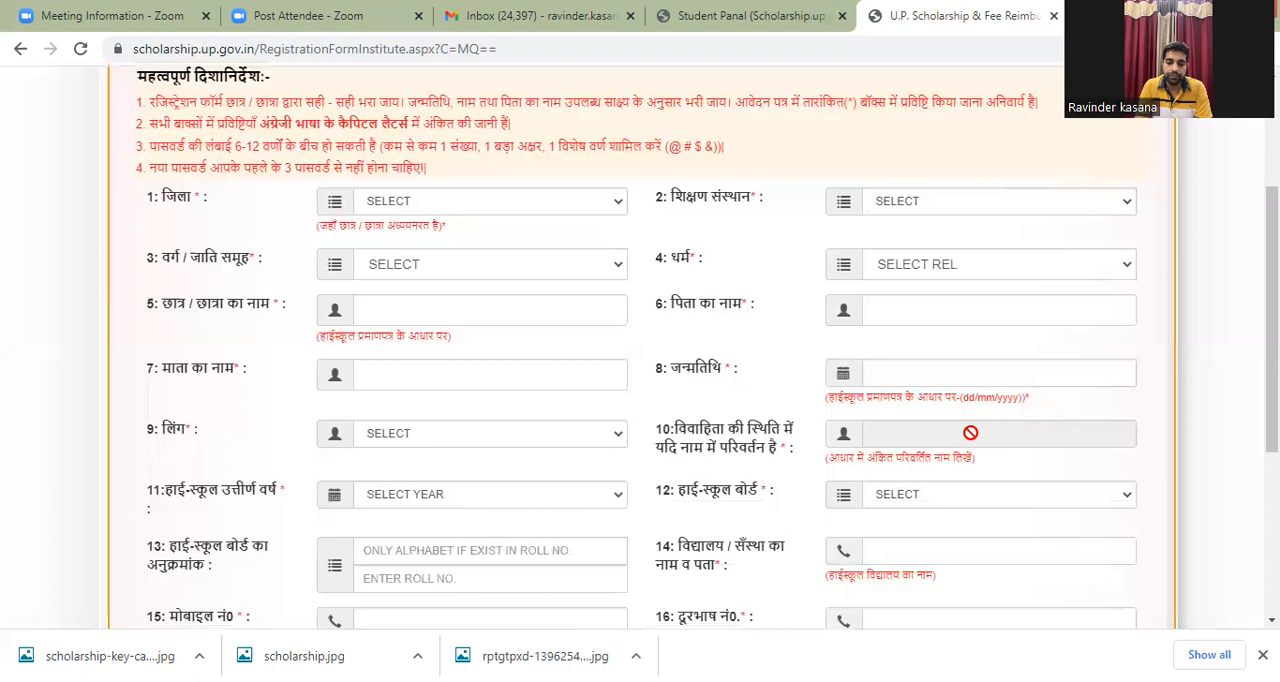
{"action": "left_click_drag", "start_coordinate": [1272, 400], "coordinate": [1272, 427]}
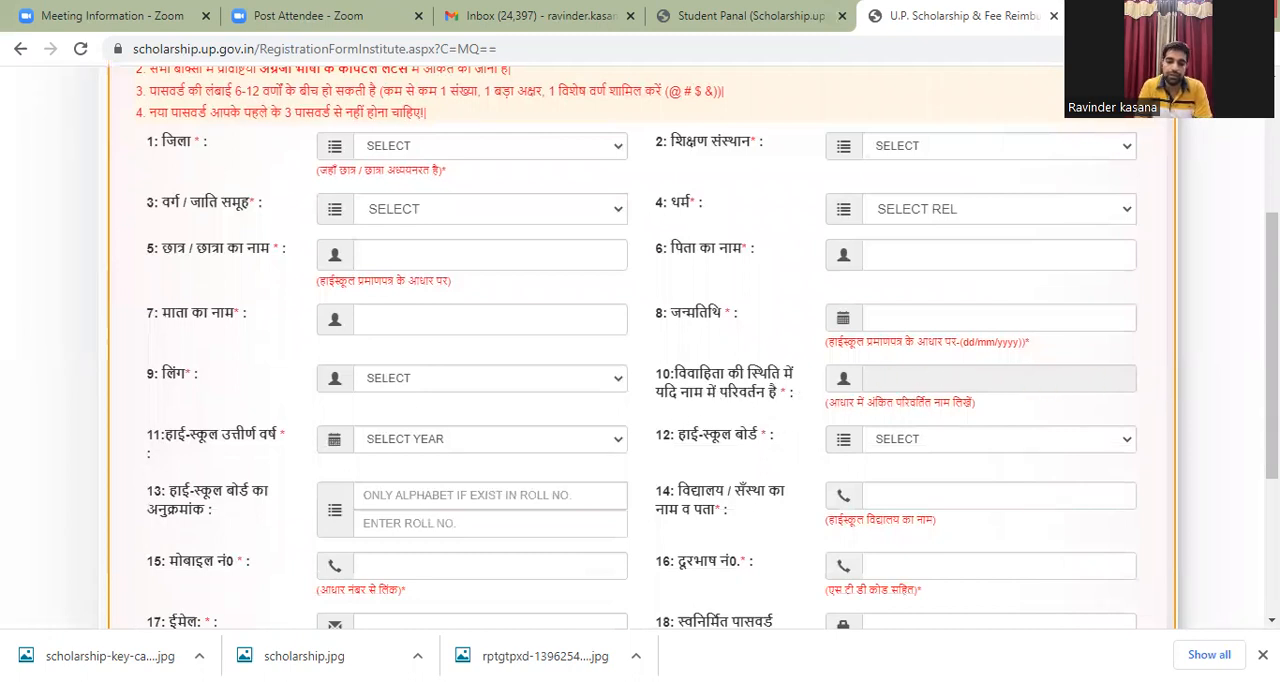
{"action": "left_click_drag", "start_coordinate": [1272, 396], "coordinate": [1272, 435]}
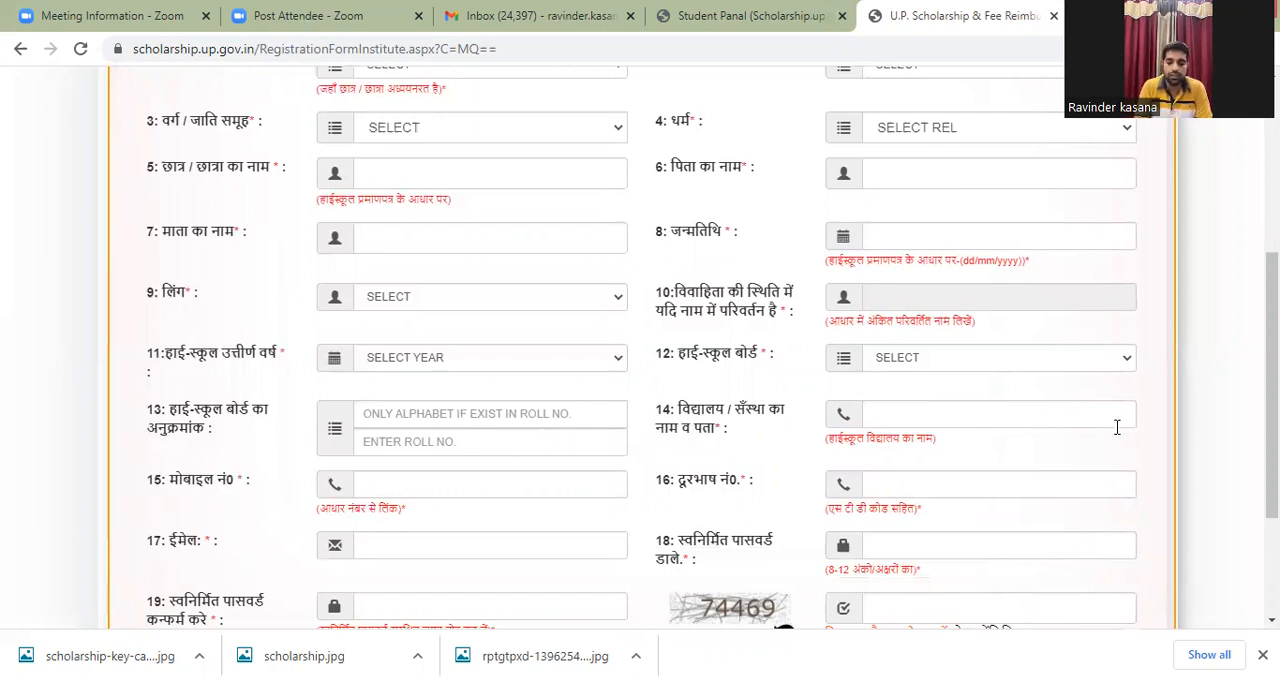
{"action": "scroll", "coordinate": [640, 350], "scroll_direction": "down", "scroll_amount": 1}
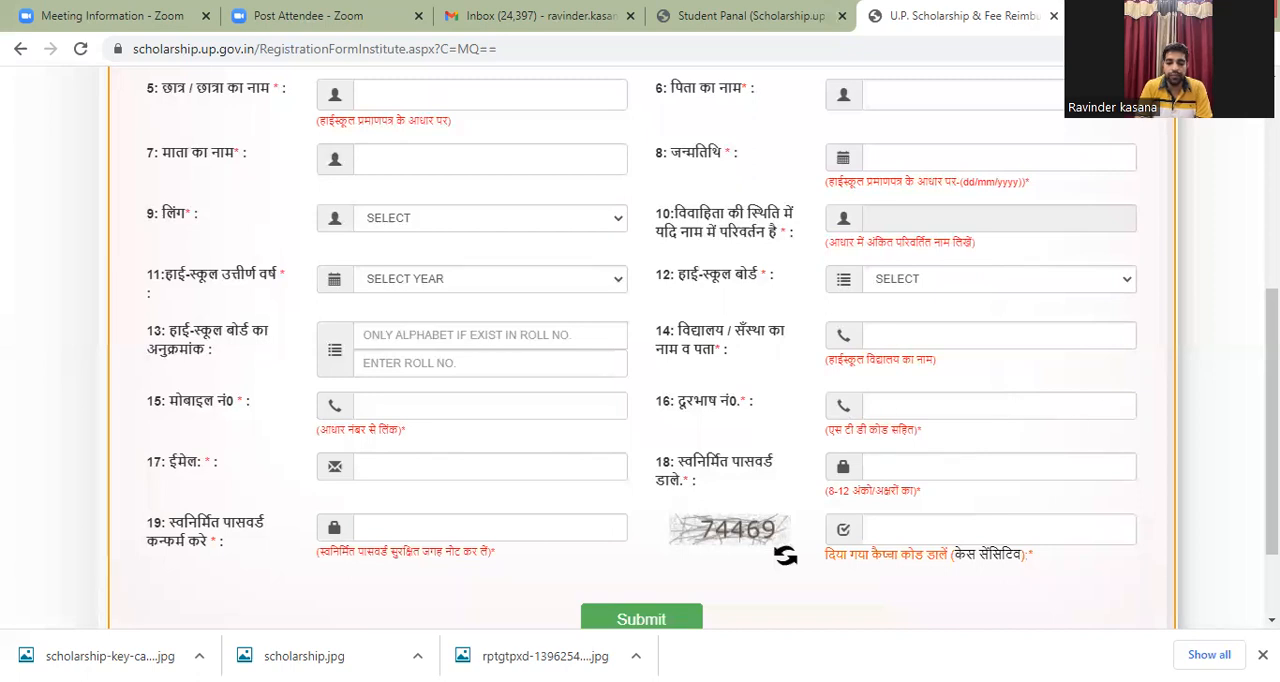
{"action": "scroll", "coordinate": [1000, 415], "scroll_direction": "down", "scroll_amount": 1}
{"action": "scroll", "coordinate": [1166, 416], "scroll_direction": "down", "scroll_amount": 1}
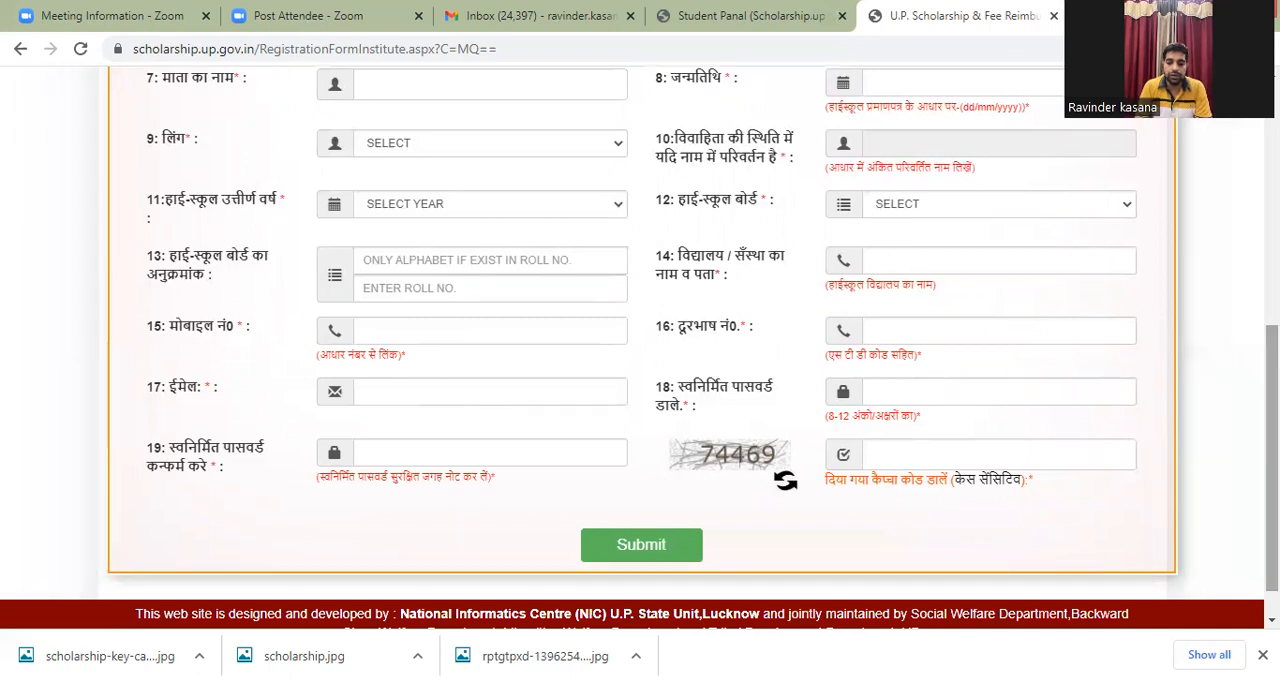
{"action": "scroll", "coordinate": [926, 463], "scroll_direction": "down", "scroll_amount": 1}
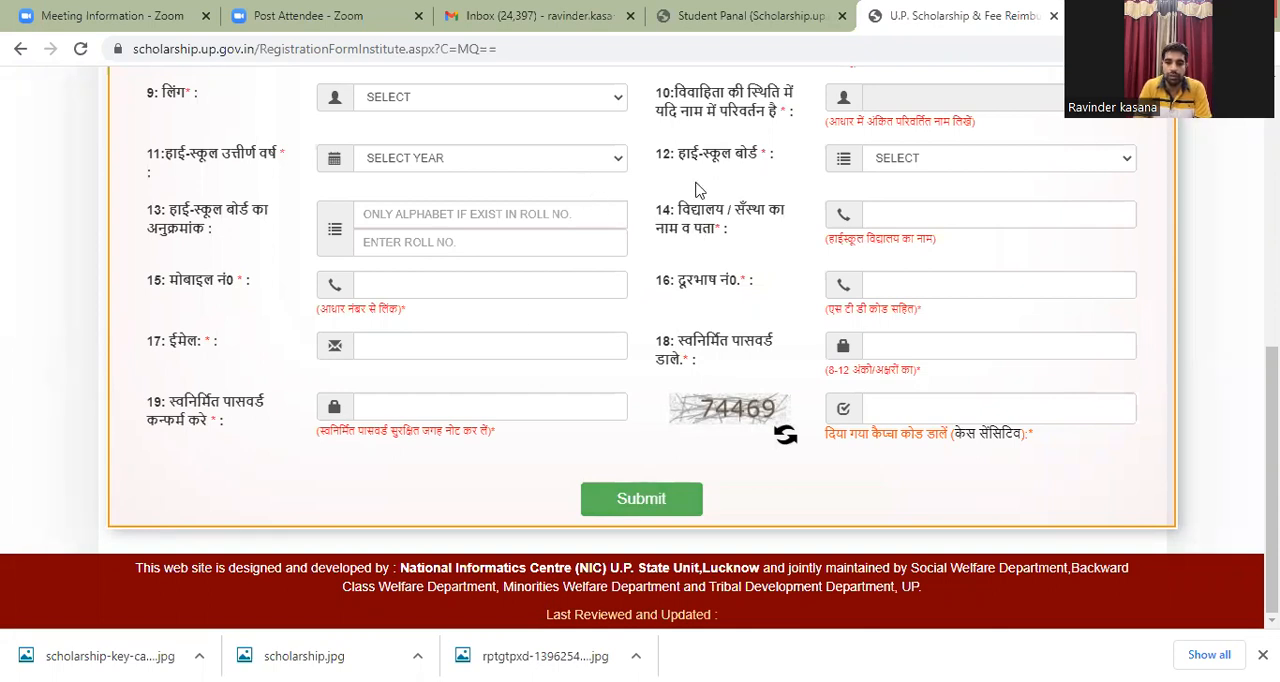
Step: Switch to the already logged-in student application and review its registration details (रजिस्ट्रेशन विवरण)
{"action": "left_click", "coordinate": [741, 12]}
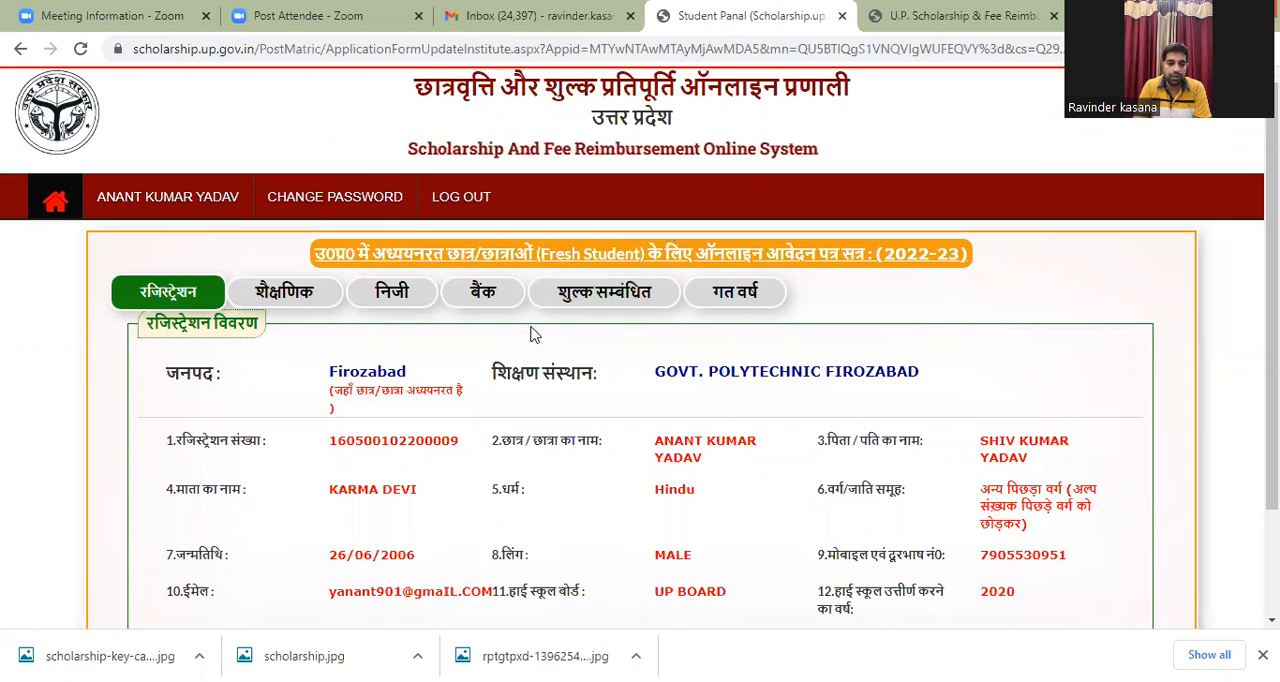
{"action": "left_click_drag", "start_coordinate": [1272, 335], "coordinate": [1272, 369]}
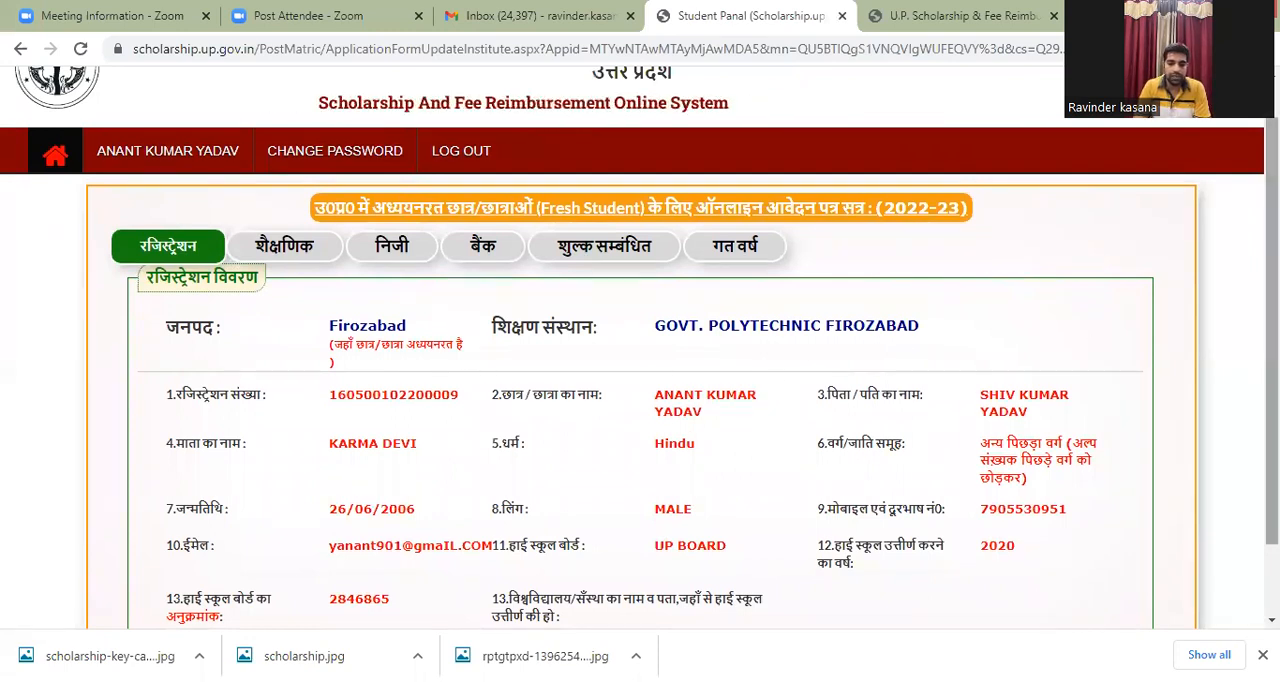
{"action": "scroll", "coordinate": [1271, 330], "scroll_direction": "down", "scroll_amount": 1}
{"action": "scroll", "coordinate": [1271, 330], "scroll_direction": "down", "scroll_amount": 1}
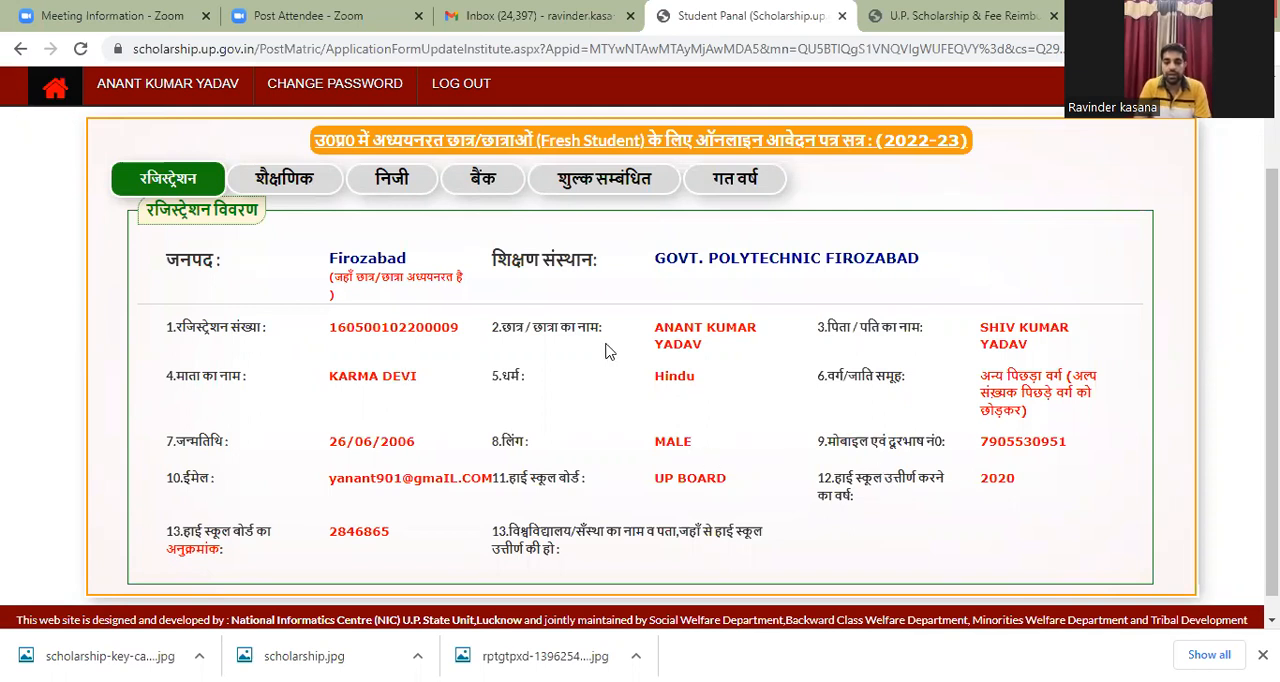
Step: Open the application's educational section (शैक्षणिक) and check the options for course name and current course branch
{"action": "left_click", "coordinate": [306, 186]}
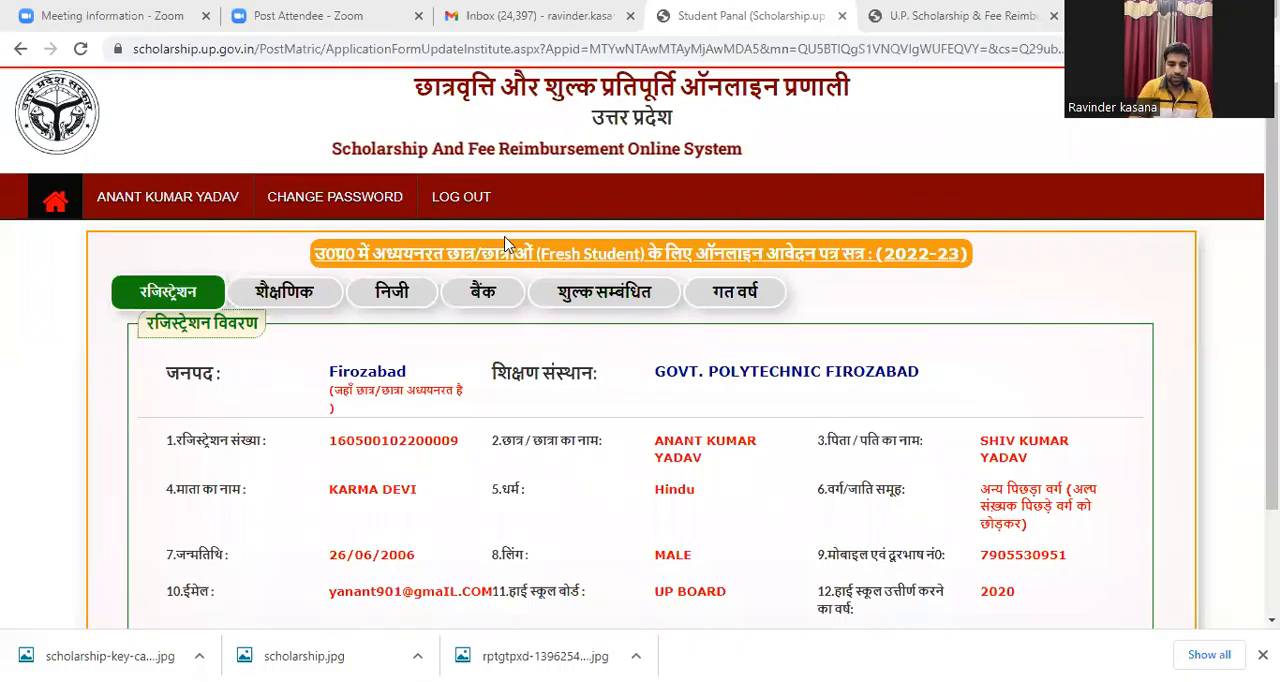
{"action": "left_click", "coordinate": [290, 310]}
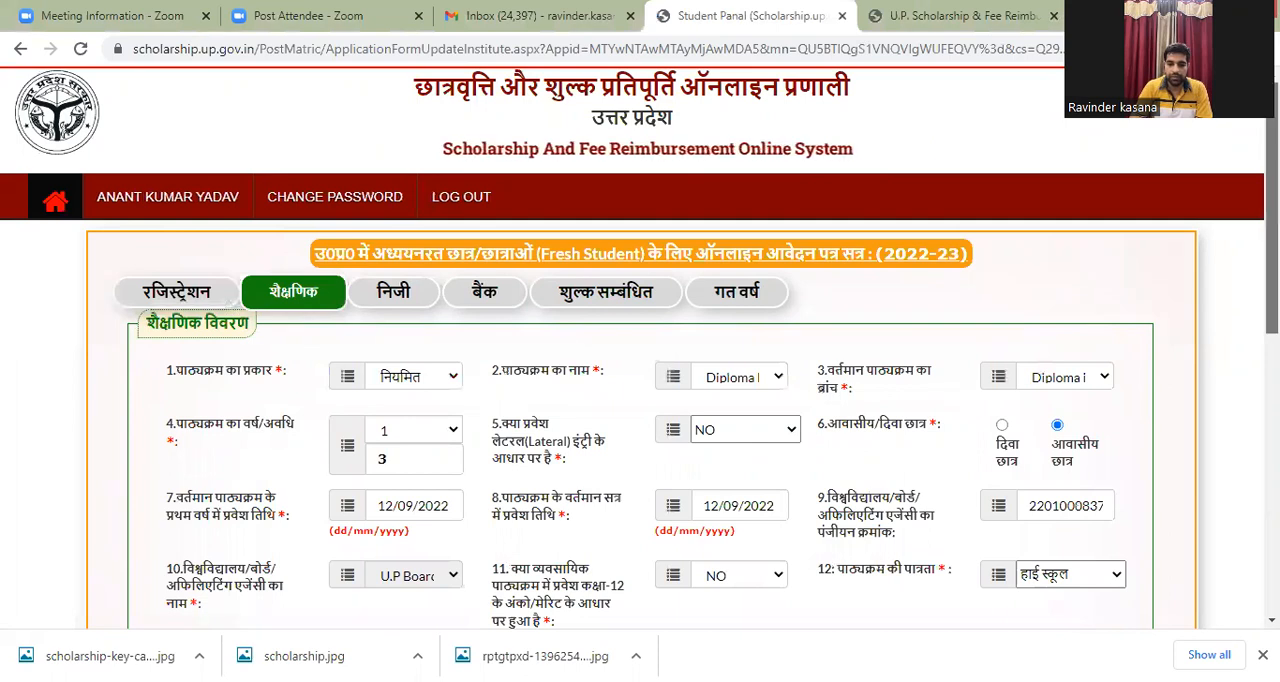
{"action": "scroll", "coordinate": [640, 400], "scroll_direction": "down", "scroll_amount": 1}
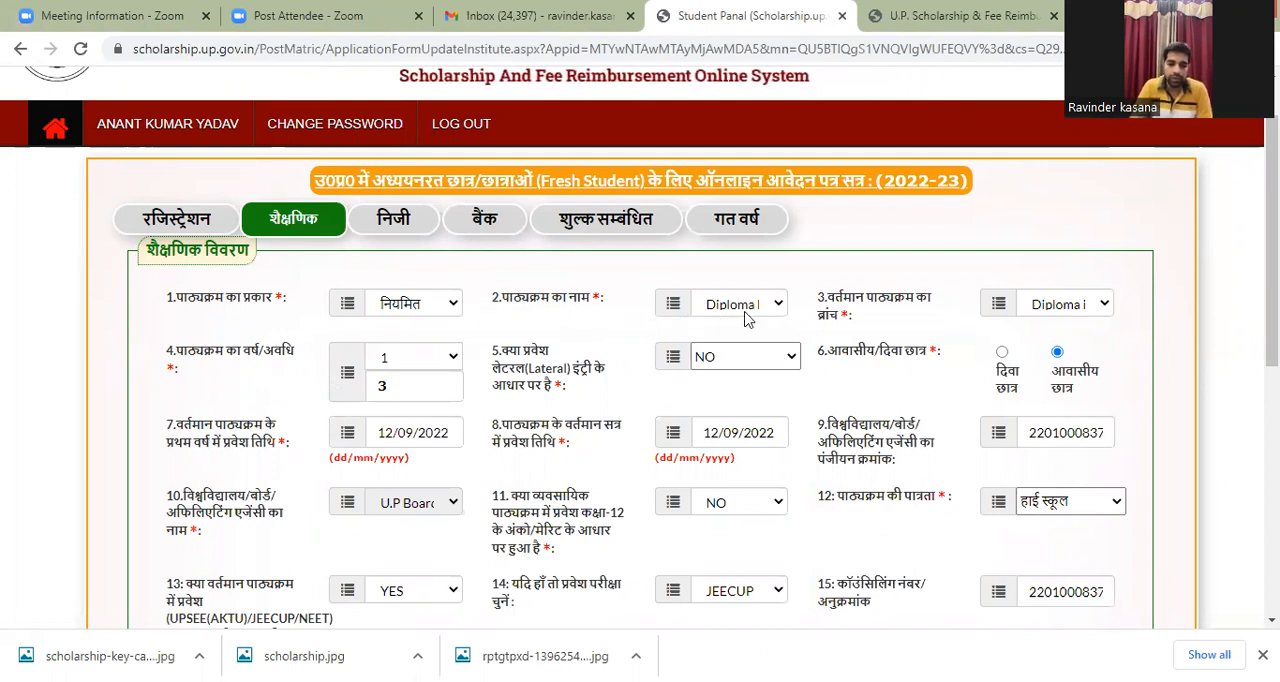
{"action": "left_click", "coordinate": [778, 305]}
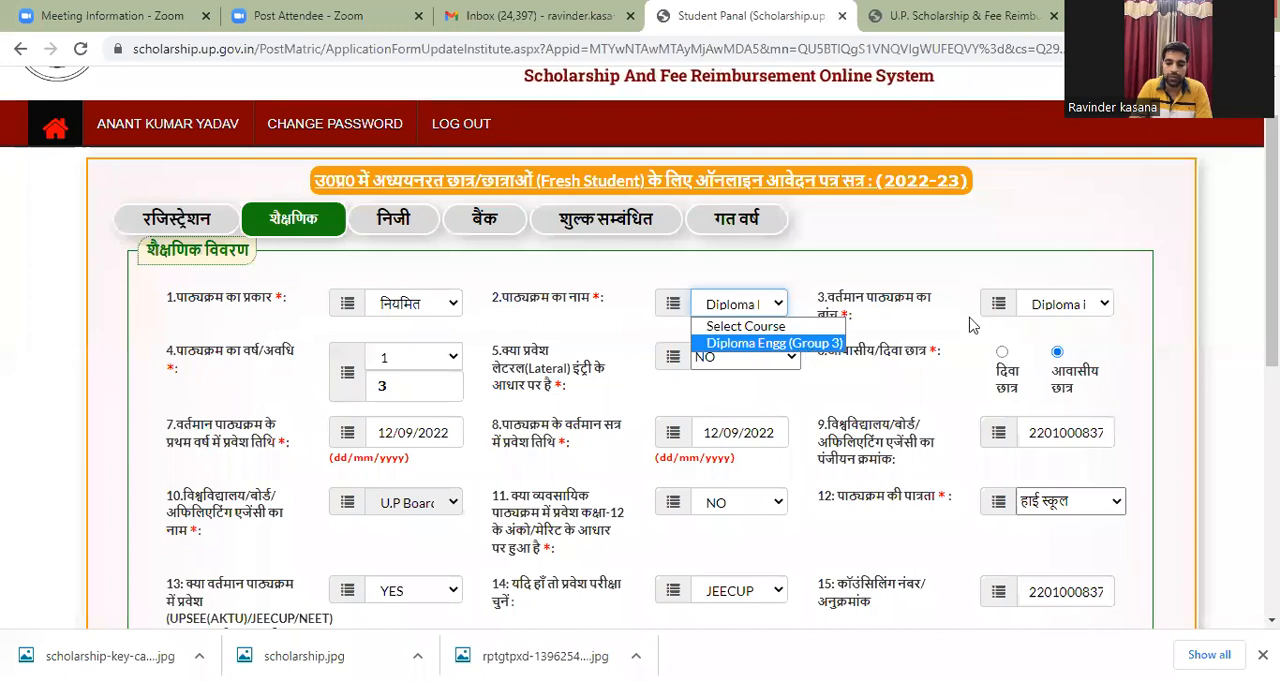
{"action": "left_click", "coordinate": [812, 346]}
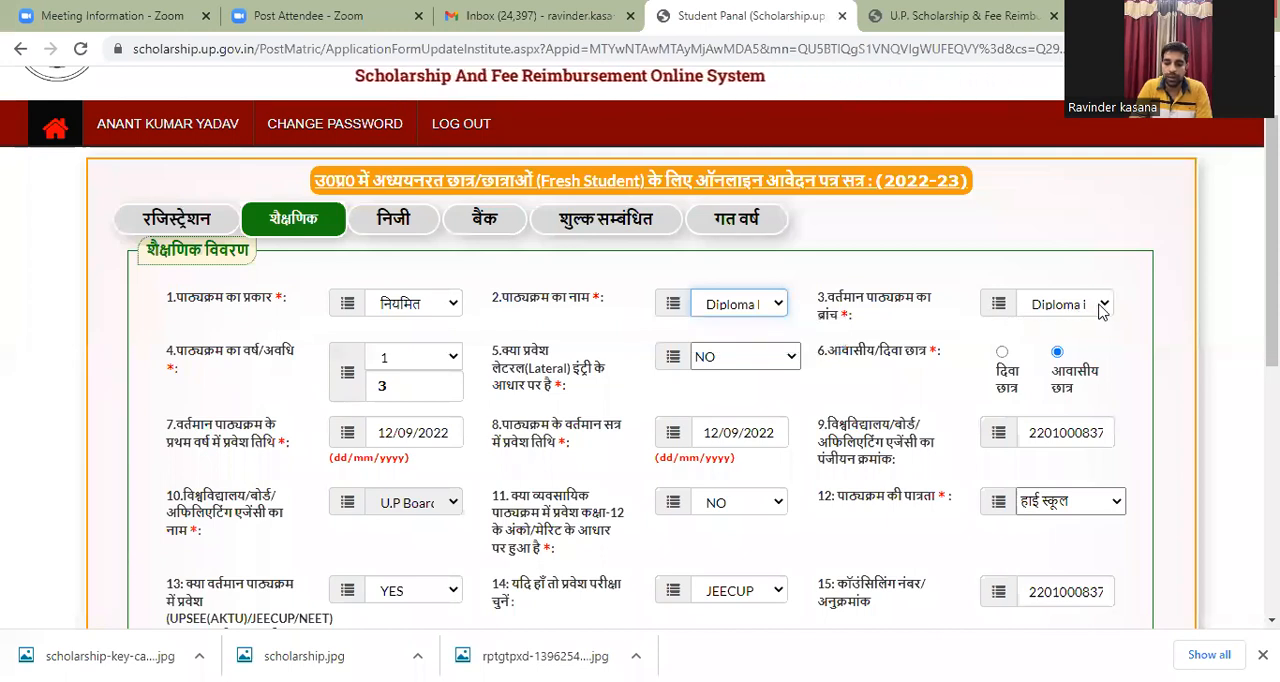
{"action": "left_click", "coordinate": [1102, 308]}
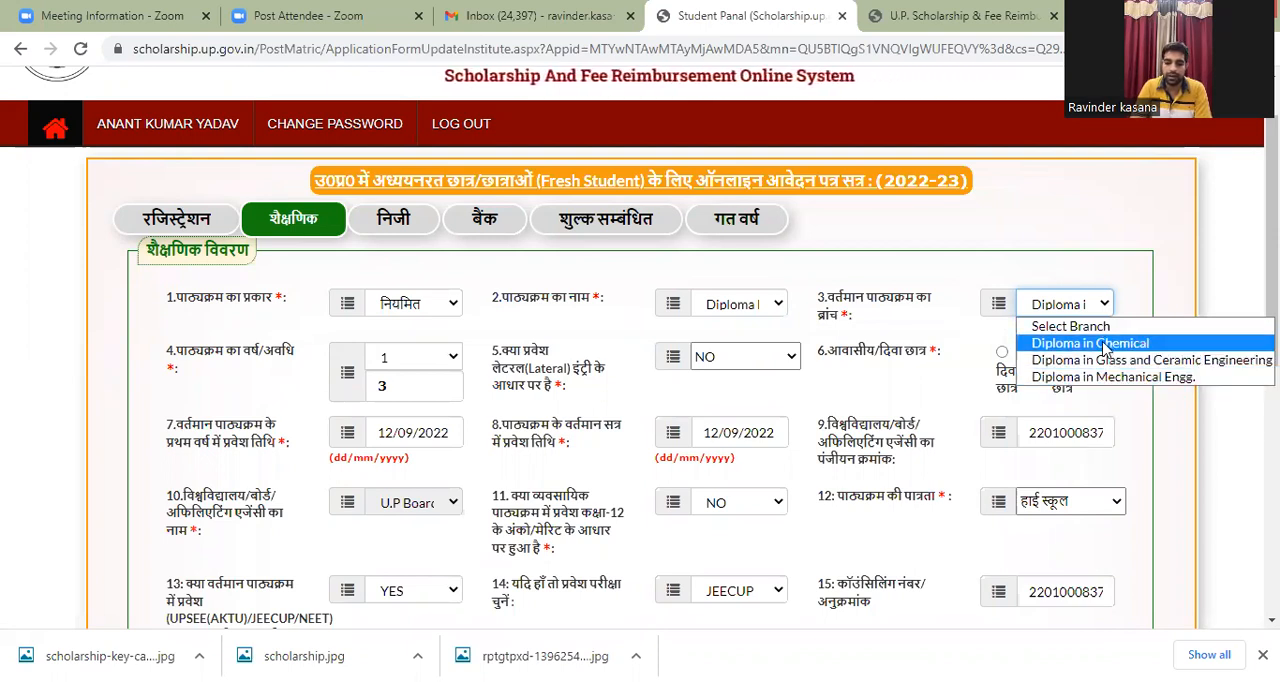
{"action": "left_click", "coordinate": [960, 334]}
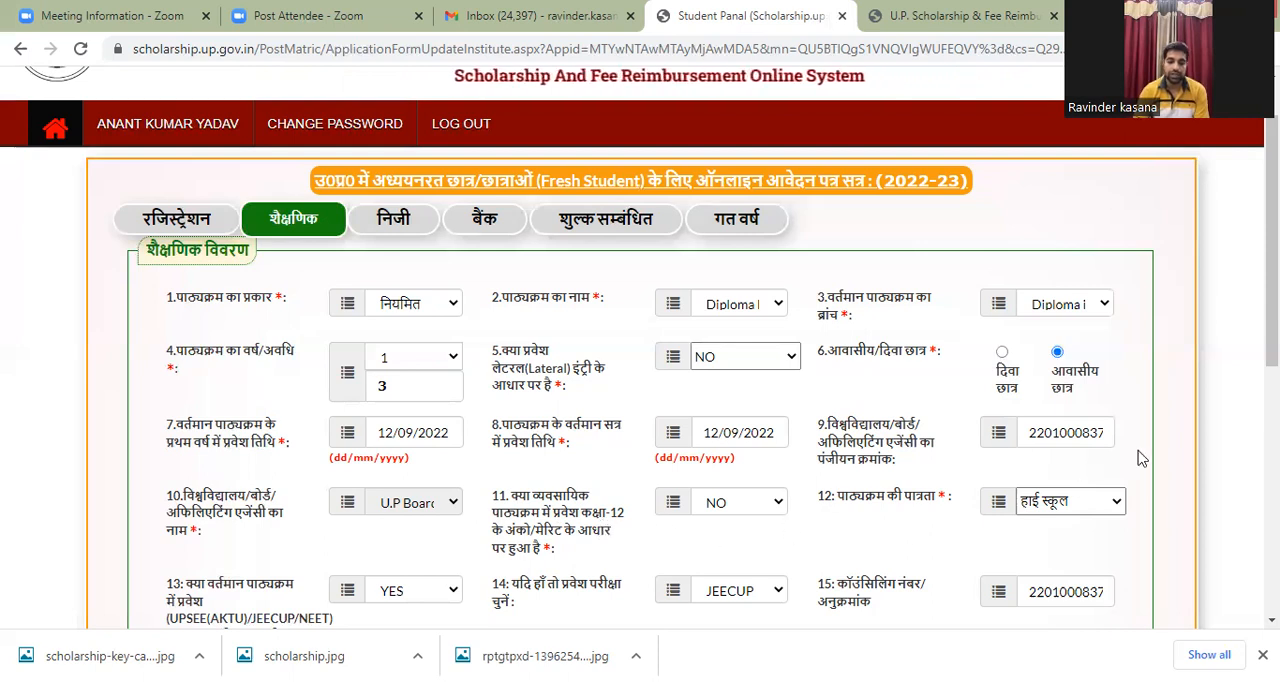
Step: Examine the remaining educational fields, covering admission, entrance exam details, the past qualifications table and the captcha
{"action": "left_click_drag", "start_coordinate": [1272, 318], "coordinate": [1272, 390]}
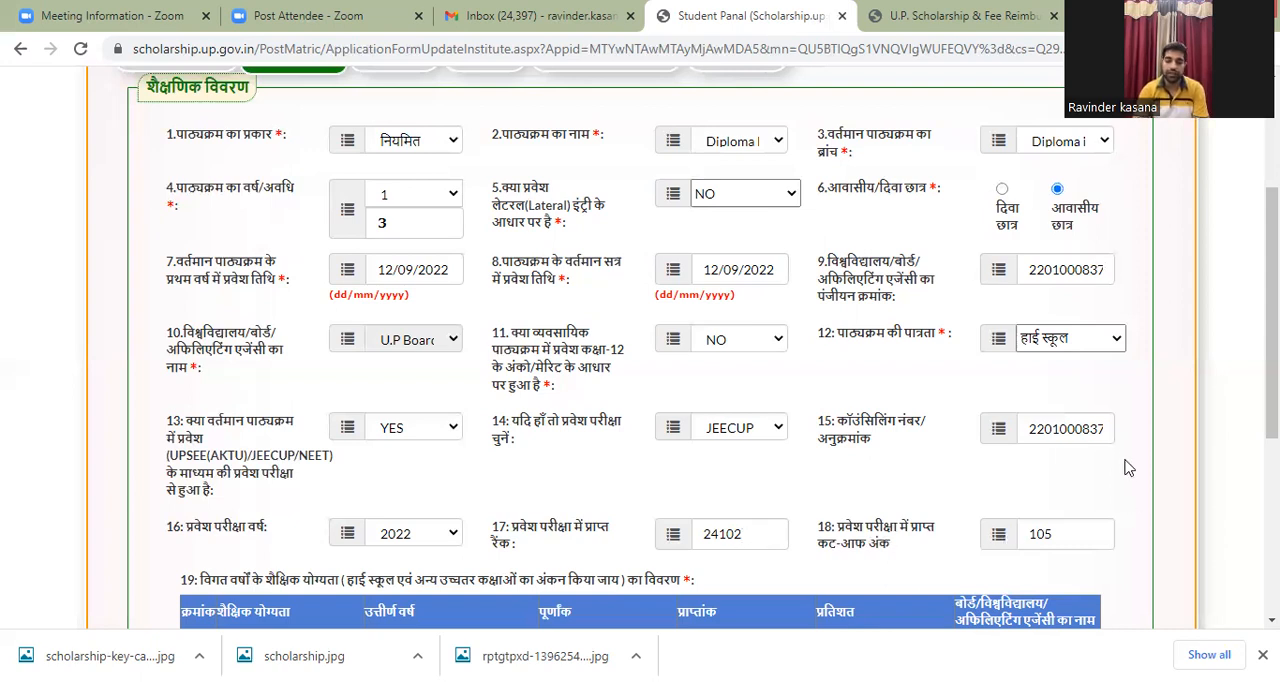
{"action": "scroll", "coordinate": [1272, 330], "scroll_direction": "down", "scroll_amount": 1}
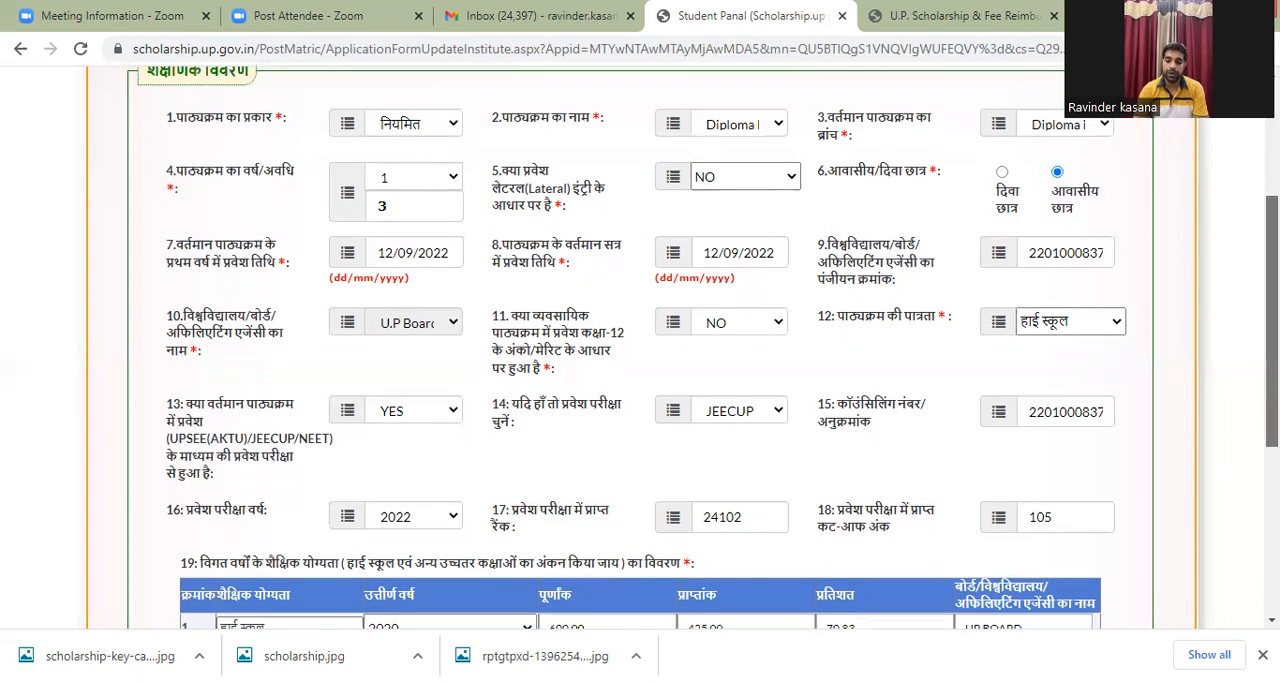
{"action": "left_click_drag", "start_coordinate": [1272, 331], "coordinate": [1272, 330]}
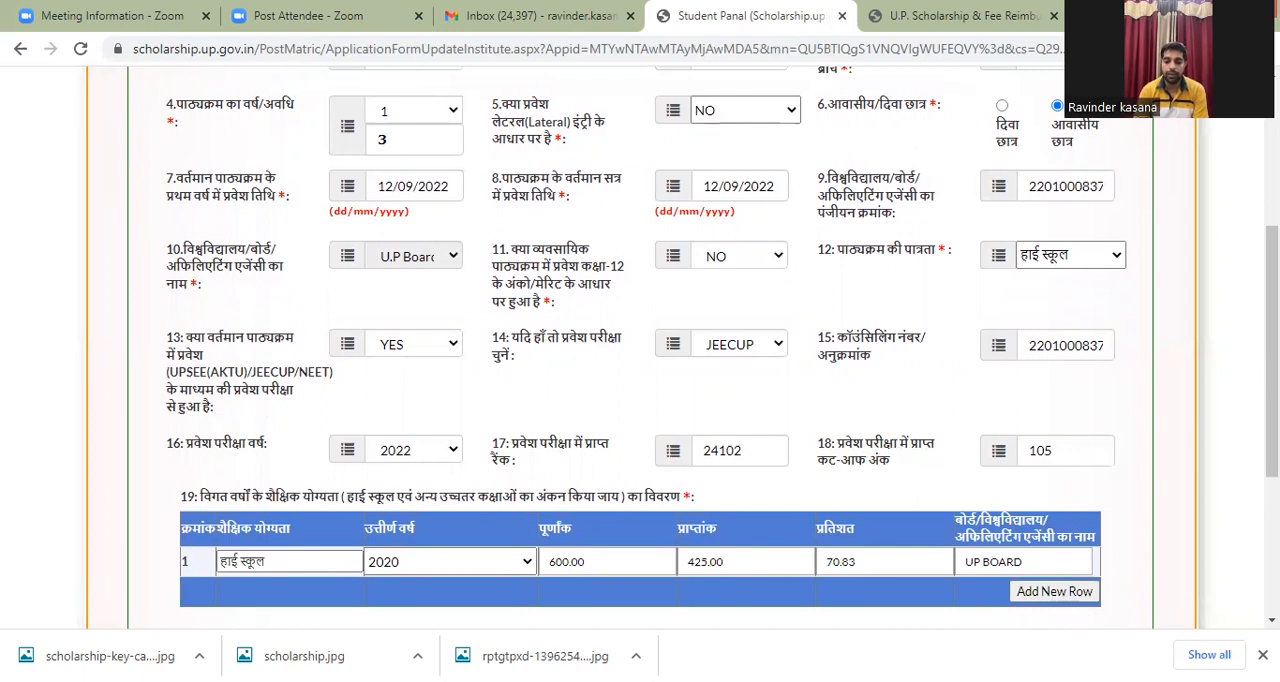
{"action": "scroll", "coordinate": [1110, 458], "scroll_direction": "down", "scroll_amount": 1}
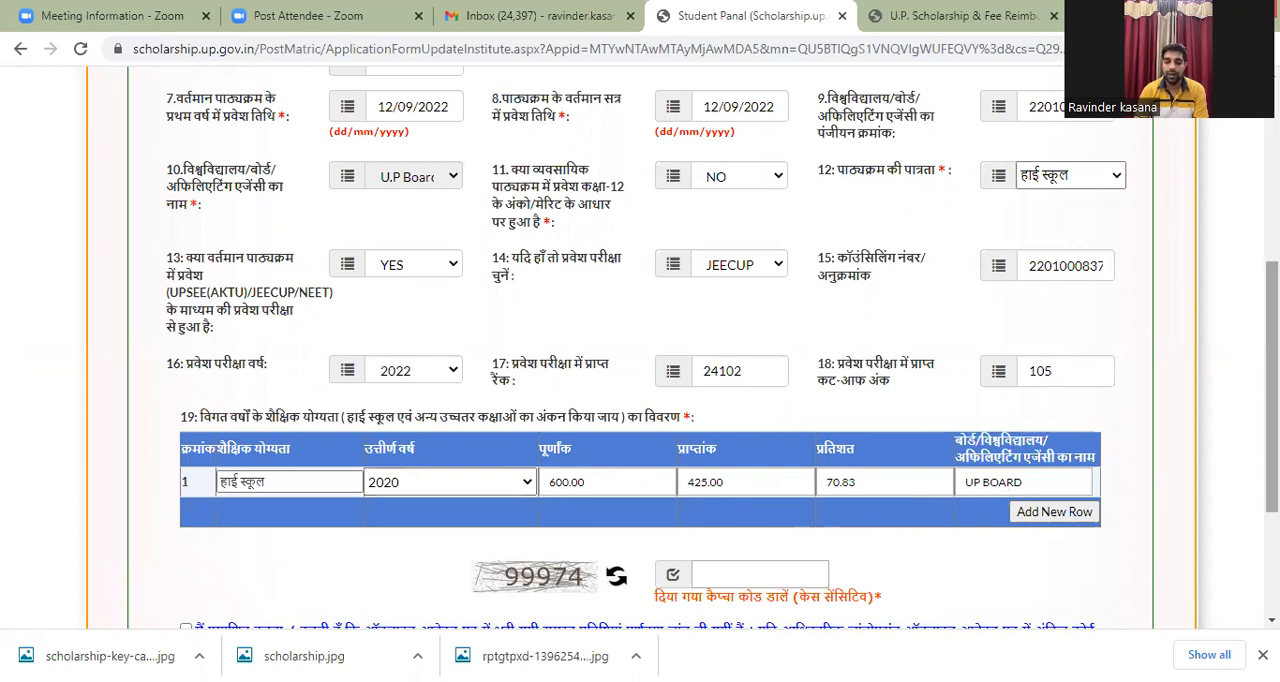
Step: Open the personal details section (निजी) of the student application
{"action": "scroll", "coordinate": [1065, 265], "scroll_direction": "up", "scroll_amount": 5}
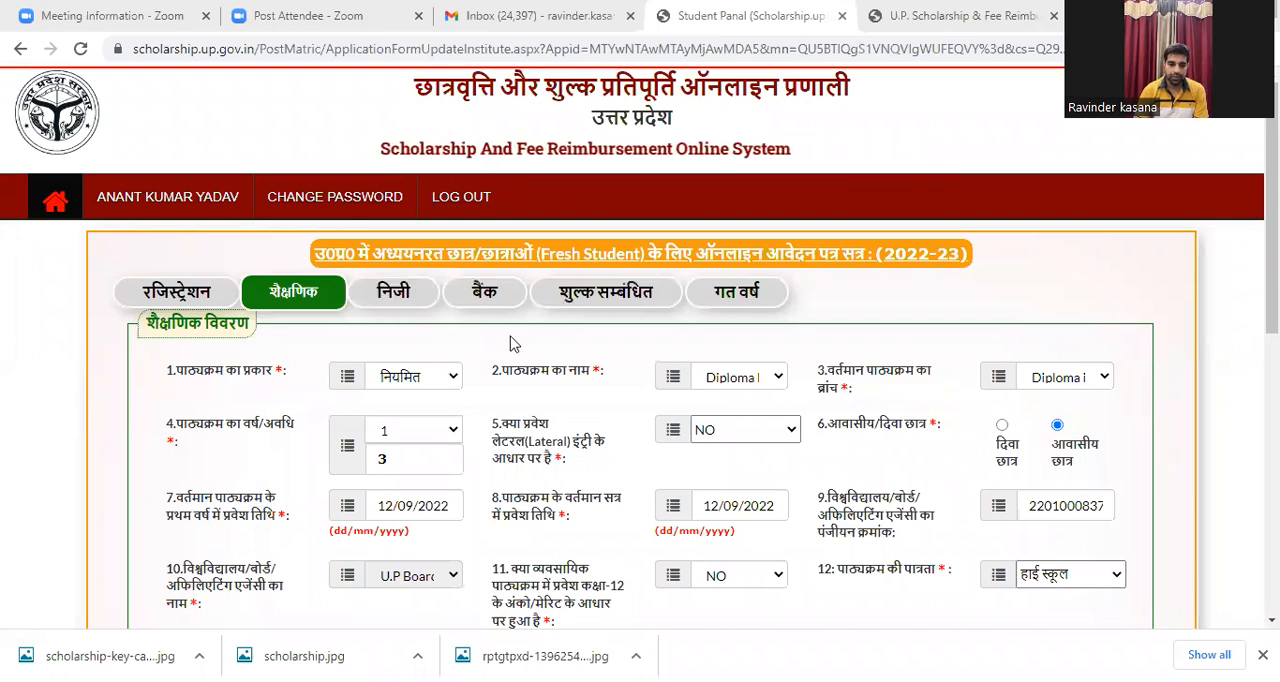
{"action": "left_click", "coordinate": [400, 293]}
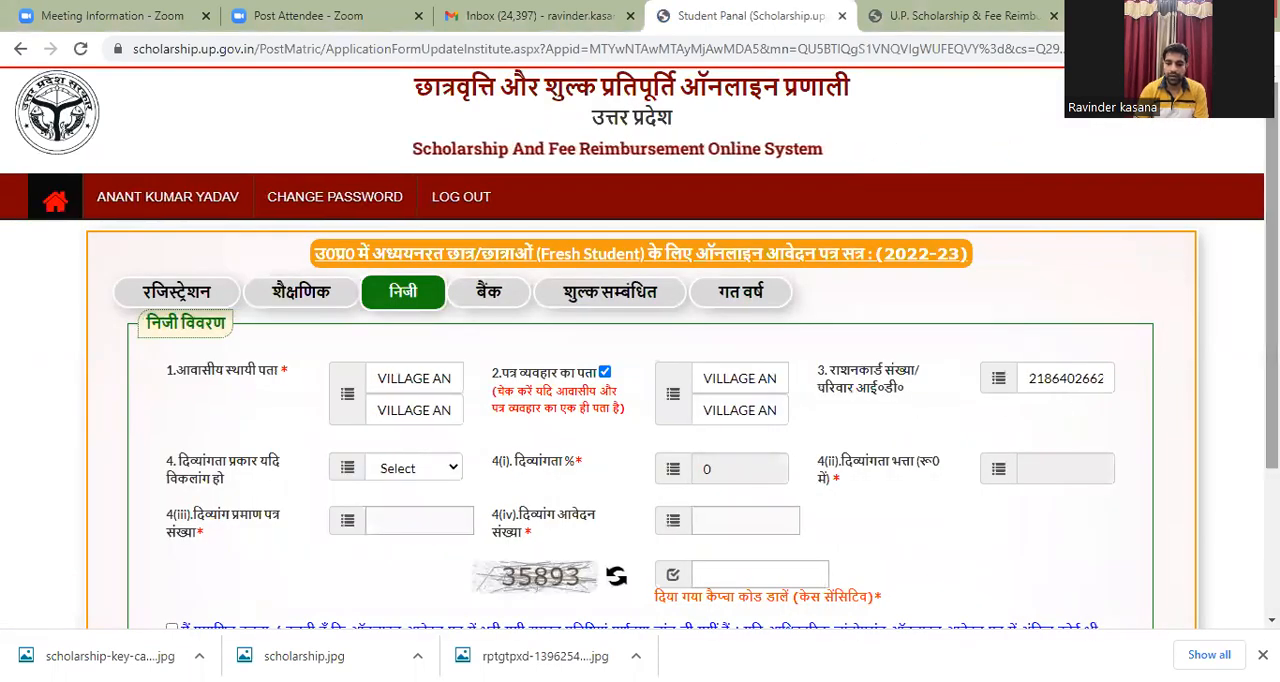
Step: Review the personal section's addresses and ration card field, and check the options for disability type (दिव्यांगता प्रकार)
{"action": "scroll", "coordinate": [640, 346], "scroll_direction": "down", "scroll_amount": 1}
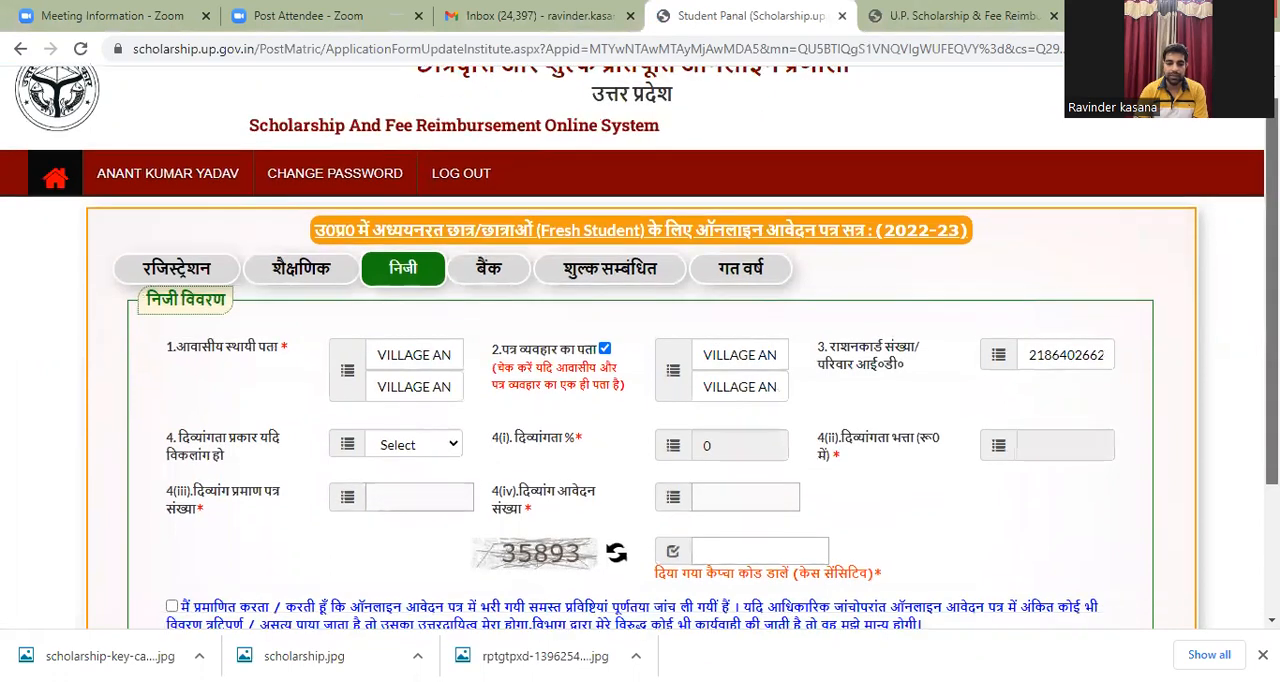
{"action": "scroll", "coordinate": [640, 346], "scroll_direction": "down", "scroll_amount": 1}
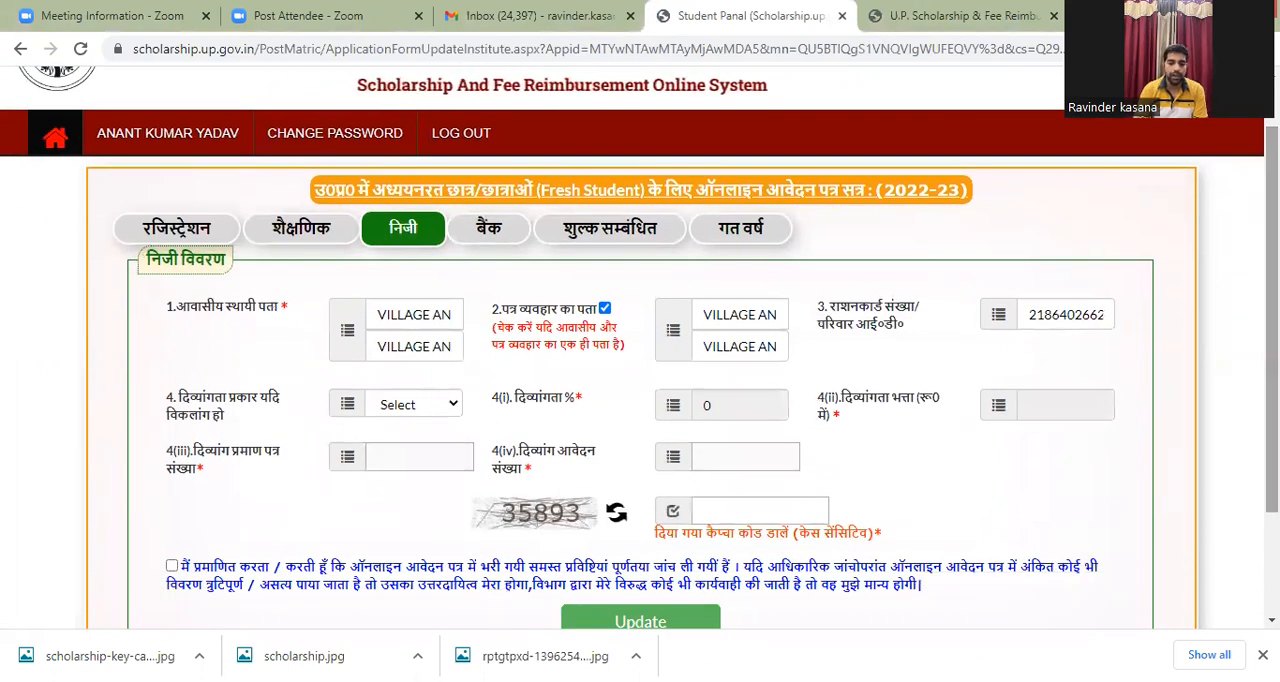
{"action": "left_click", "coordinate": [436, 323]}
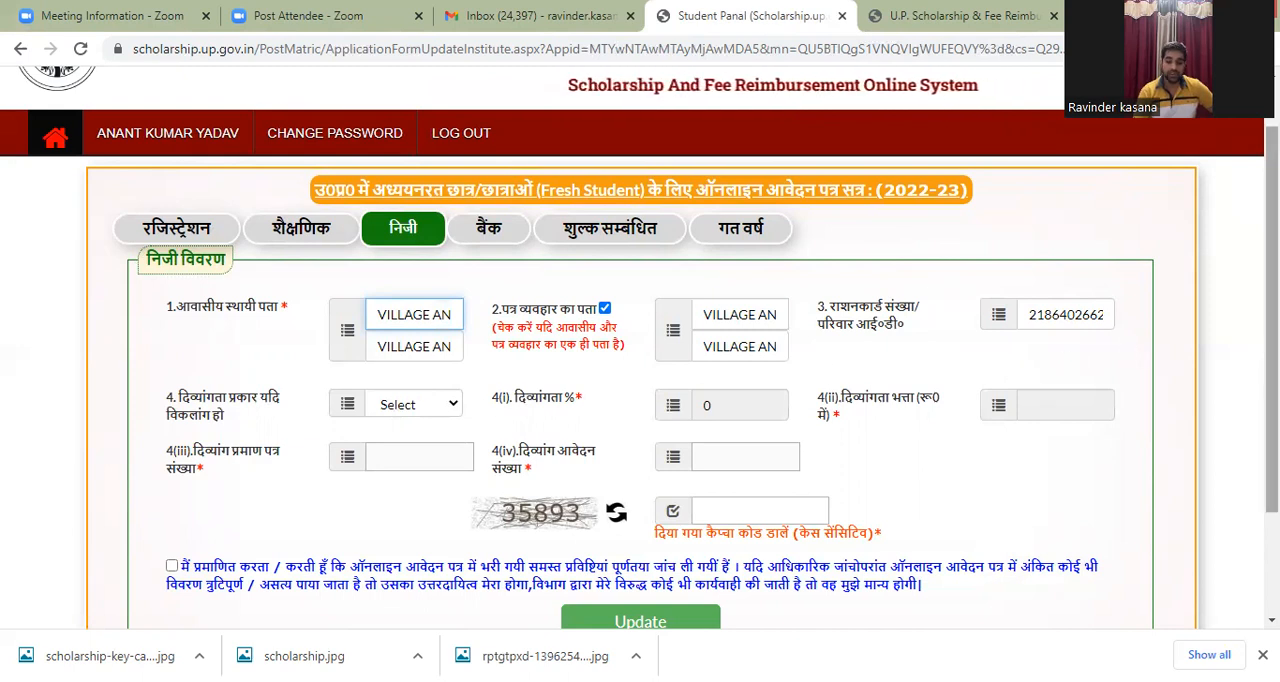
{"action": "scroll", "coordinate": [440, 300], "scroll_direction": "down", "scroll_amount": 1}
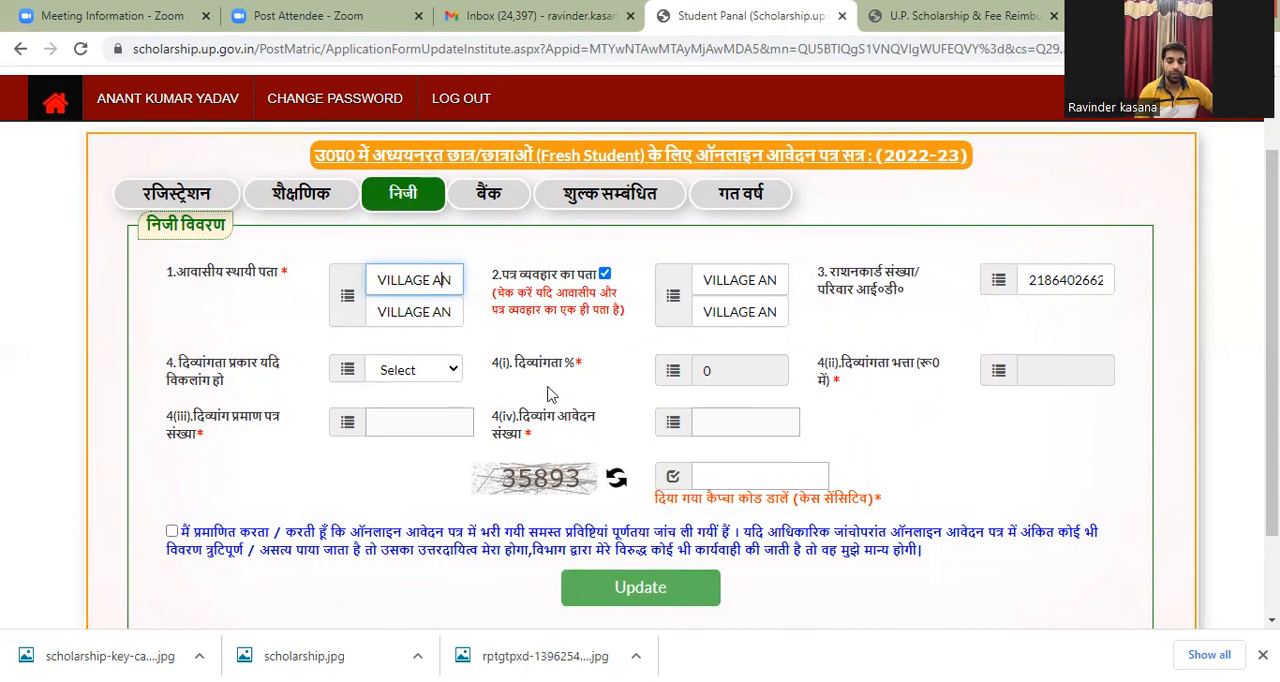
{"action": "left_click", "coordinate": [451, 371]}
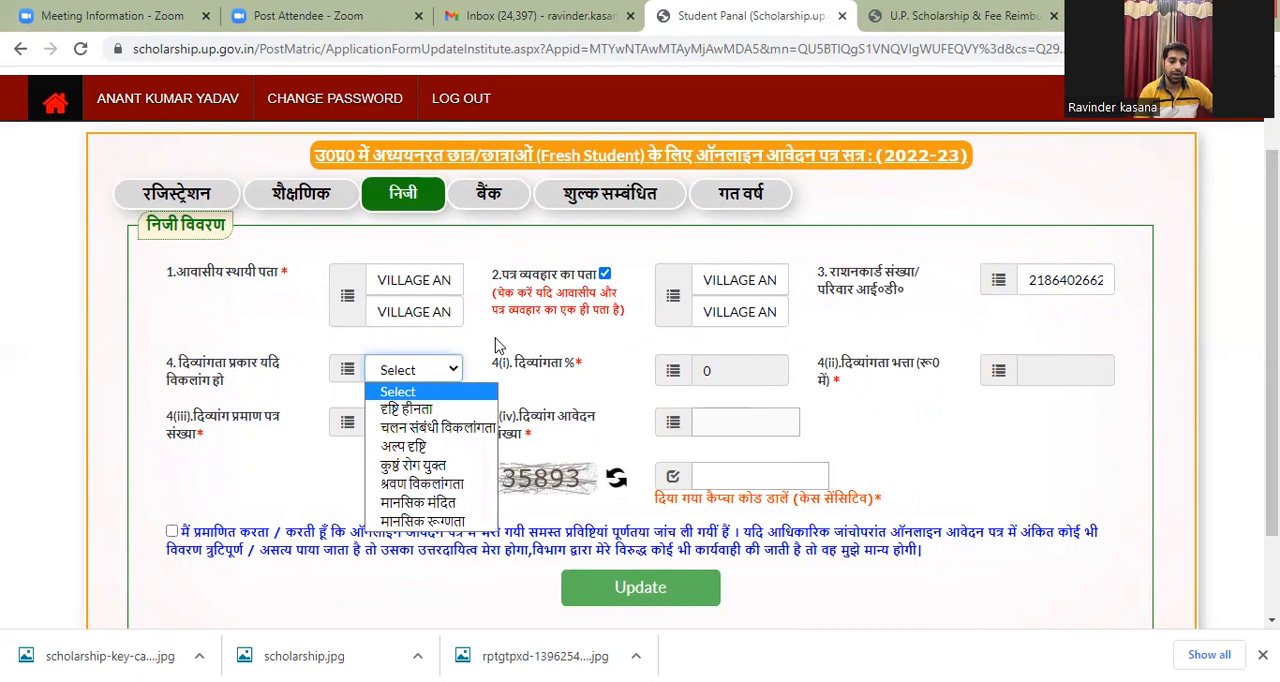
{"action": "left_click", "coordinate": [422, 391]}
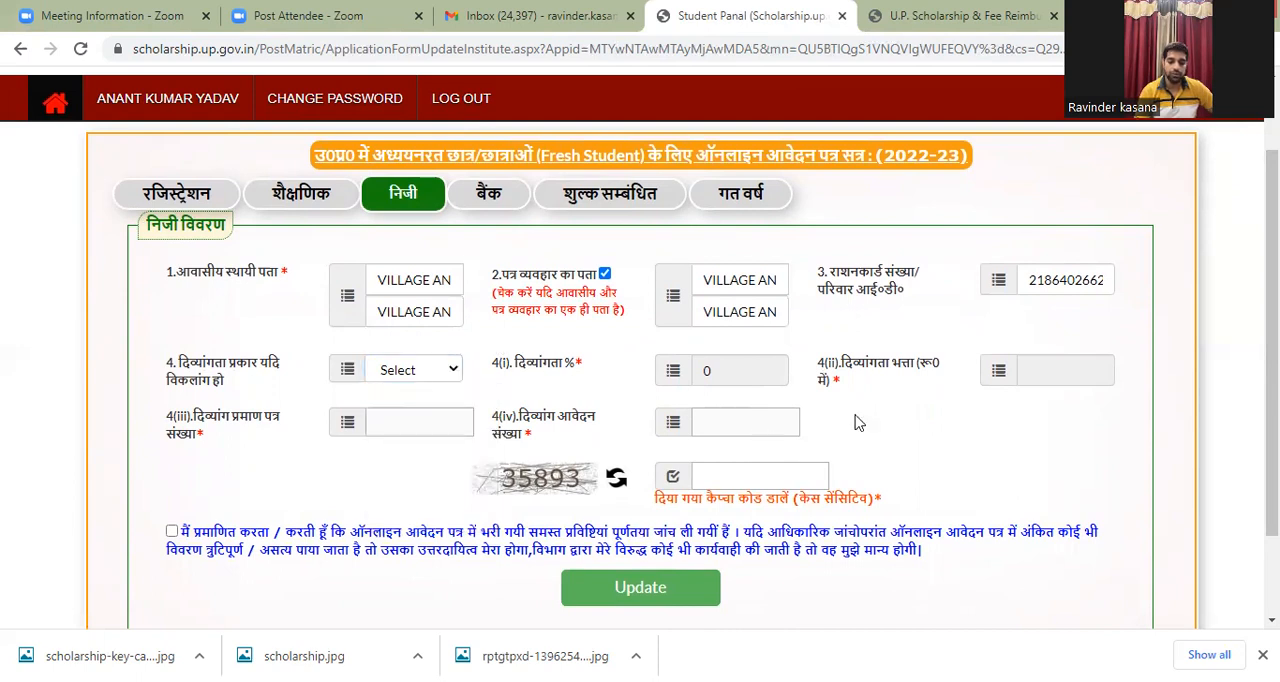
Step: Open the bank details section (बैंक) of the application and check the available options for the branch name
{"action": "left_click", "coordinate": [491, 198]}
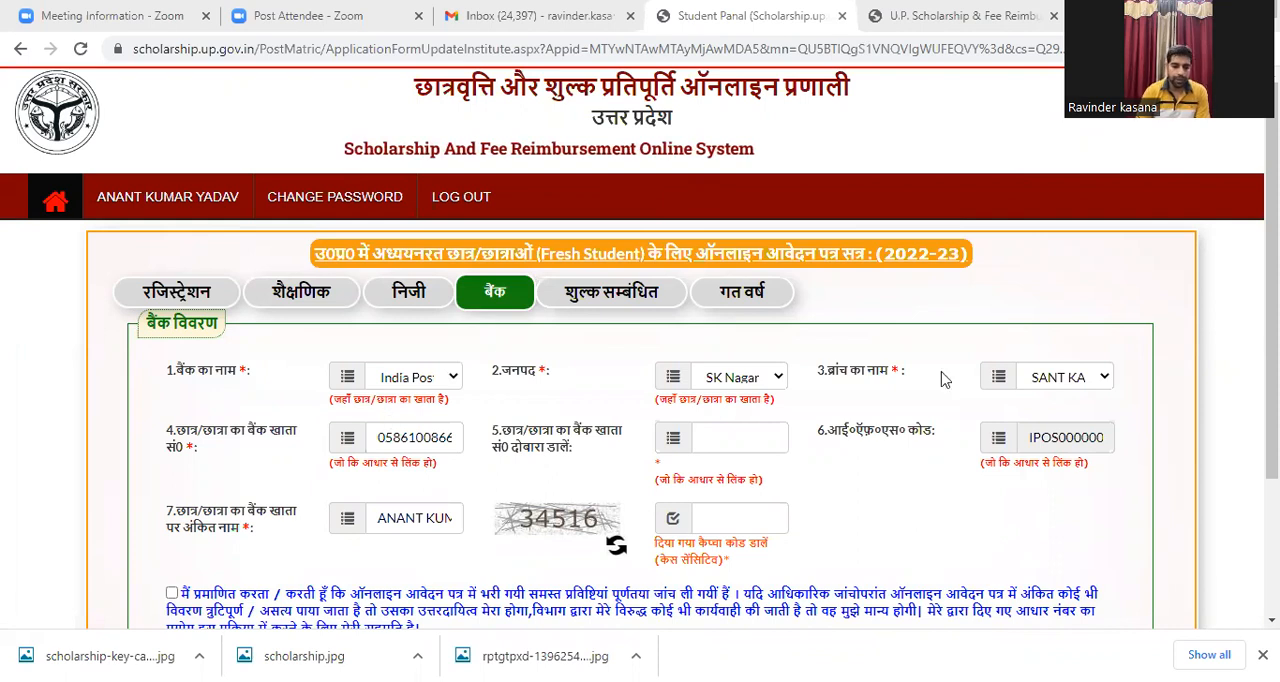
{"action": "scroll", "coordinate": [521, 255], "scroll_direction": "down", "scroll_amount": 1}
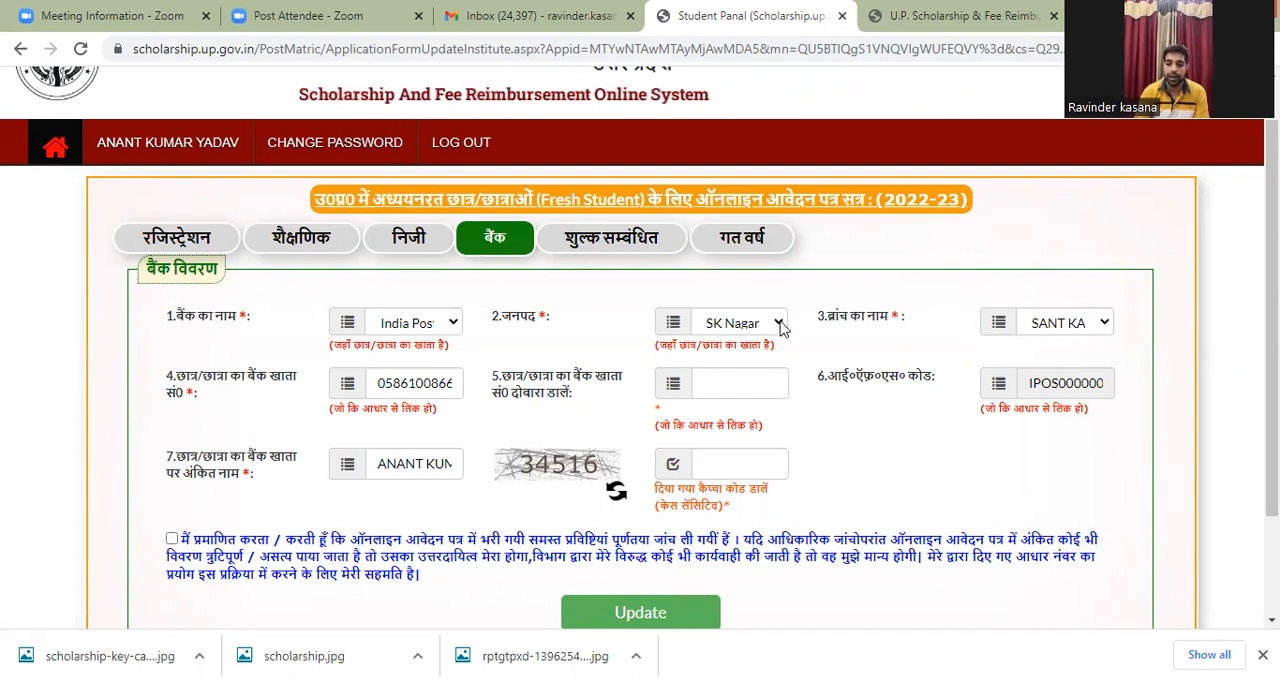
{"action": "left_click", "coordinate": [1105, 333]}
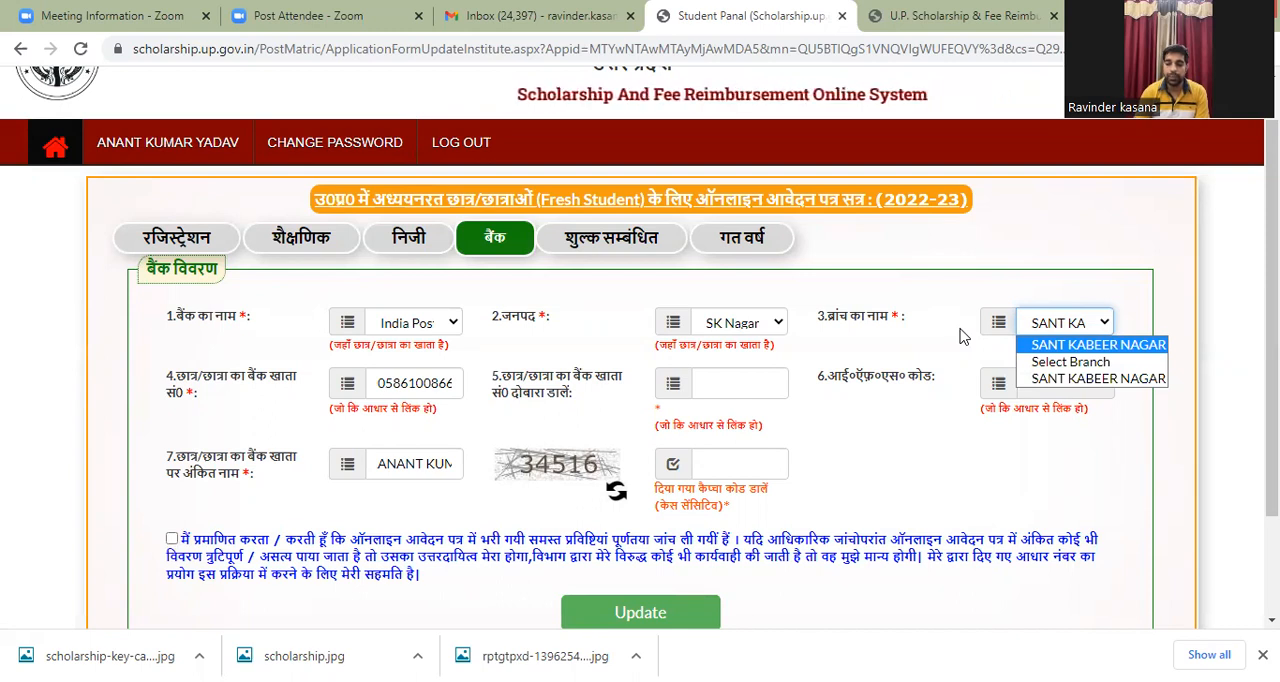
{"action": "key", "text": "Down"}
{"action": "key", "text": "Down"}
{"action": "key", "text": "Up"}
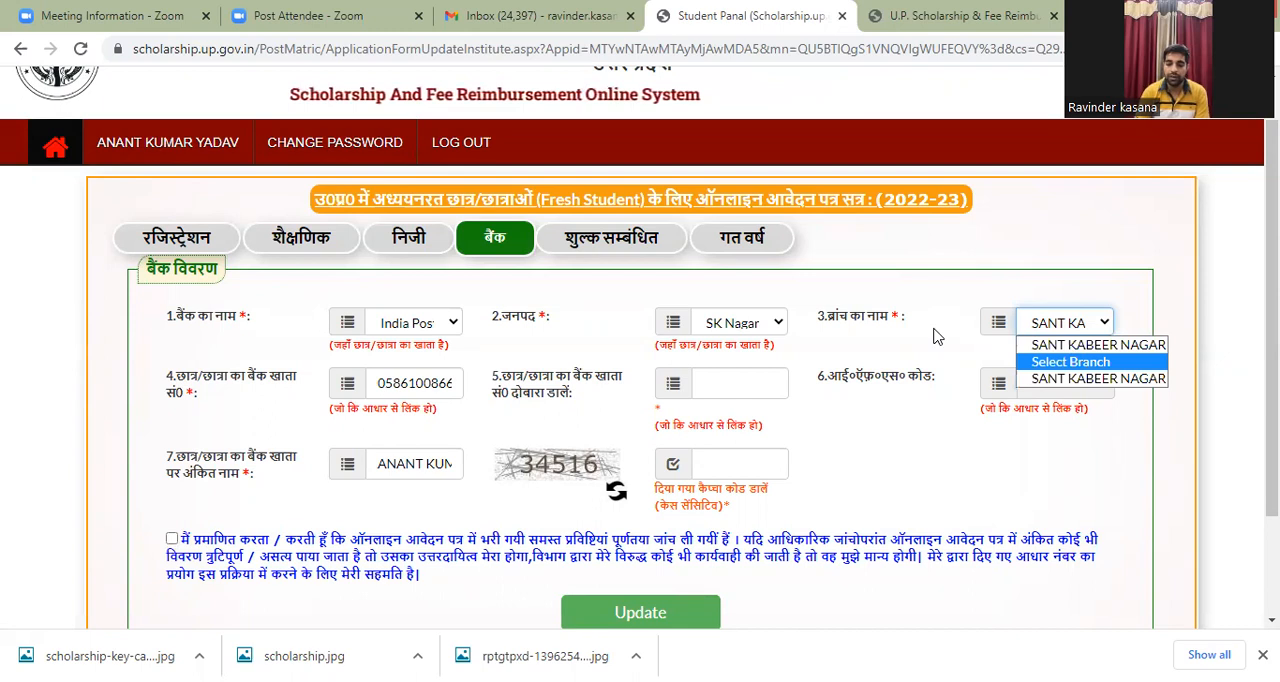
{"action": "left_click", "coordinate": [934, 331]}
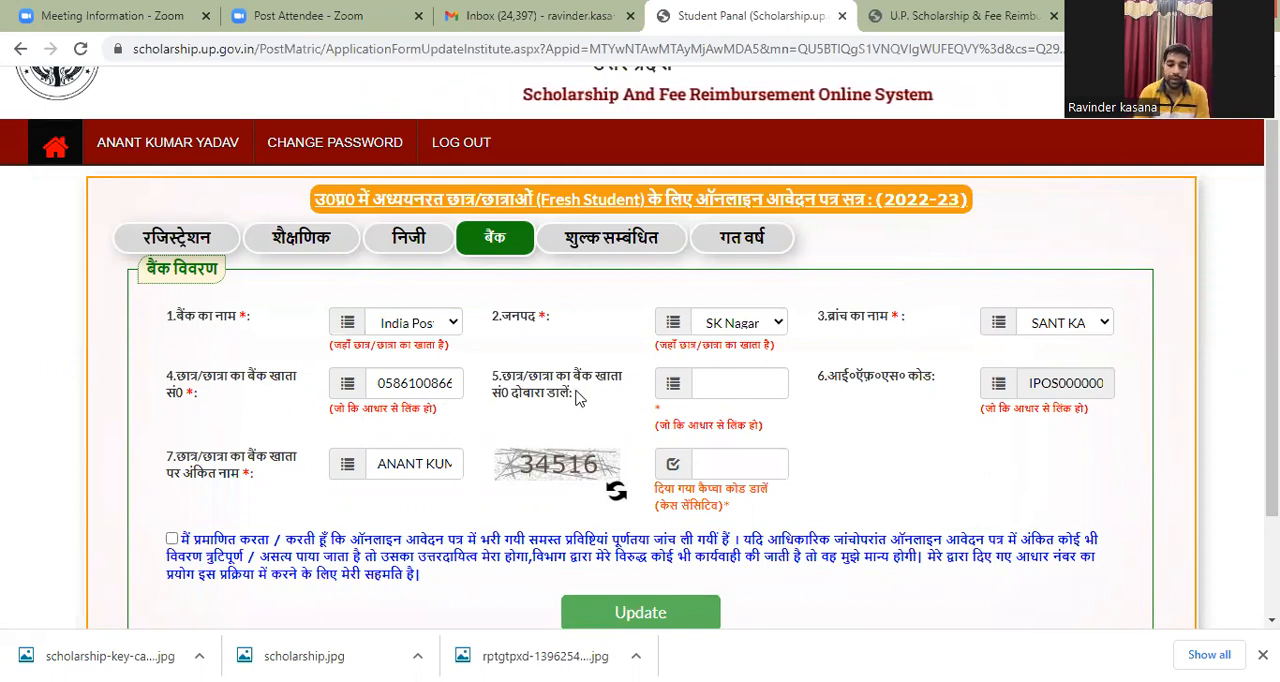
Step: Enter the student's bank account number again in the confirmation field and compare it with the end of the original account number
{"action": "left_click", "coordinate": [729, 381]}
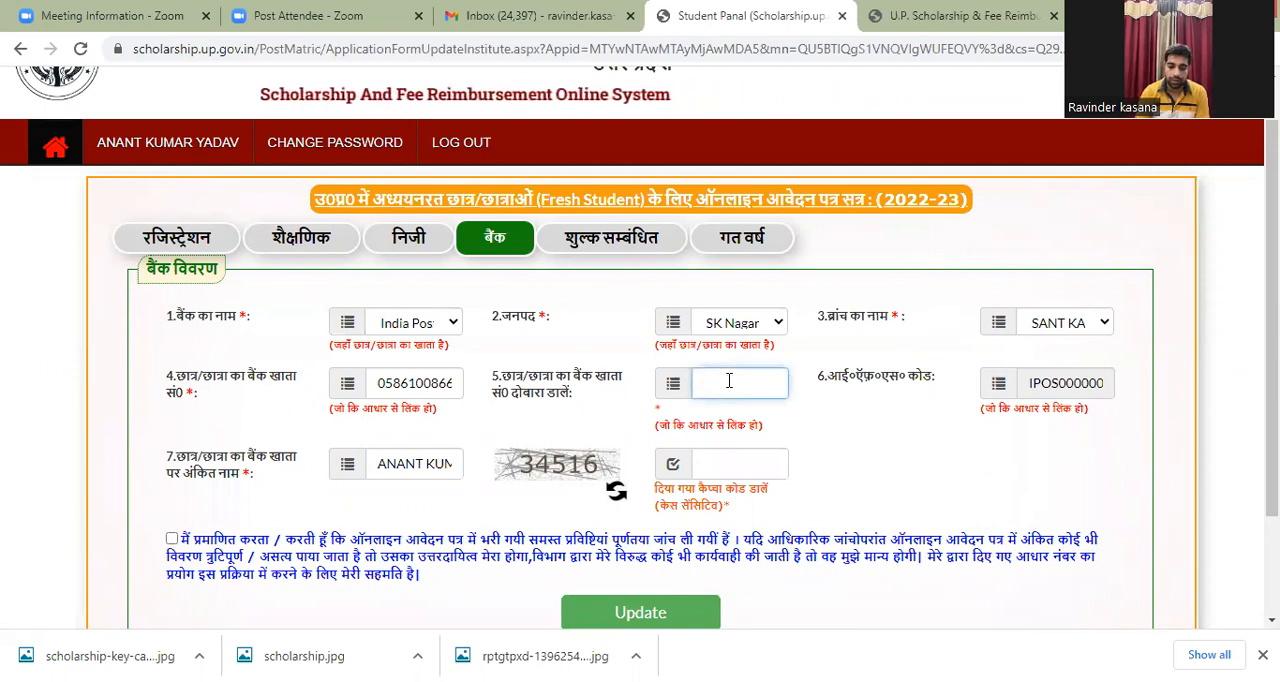
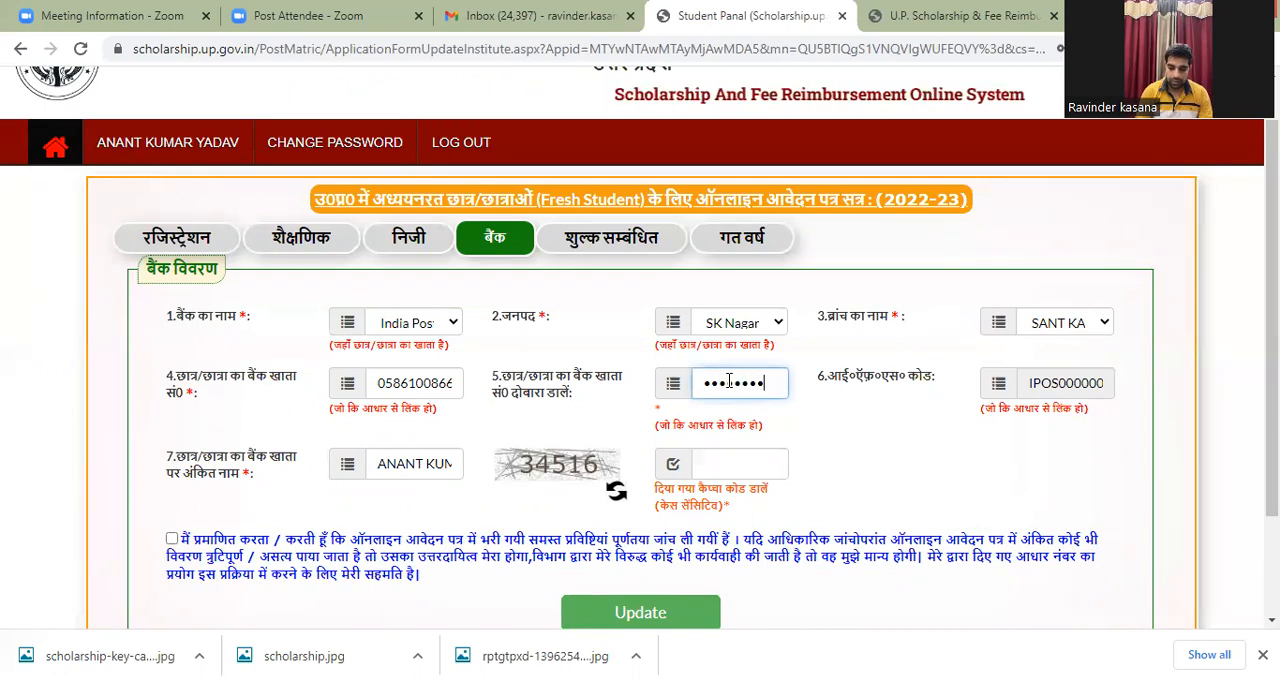
{"action": "left_click", "coordinate": [448, 385]}
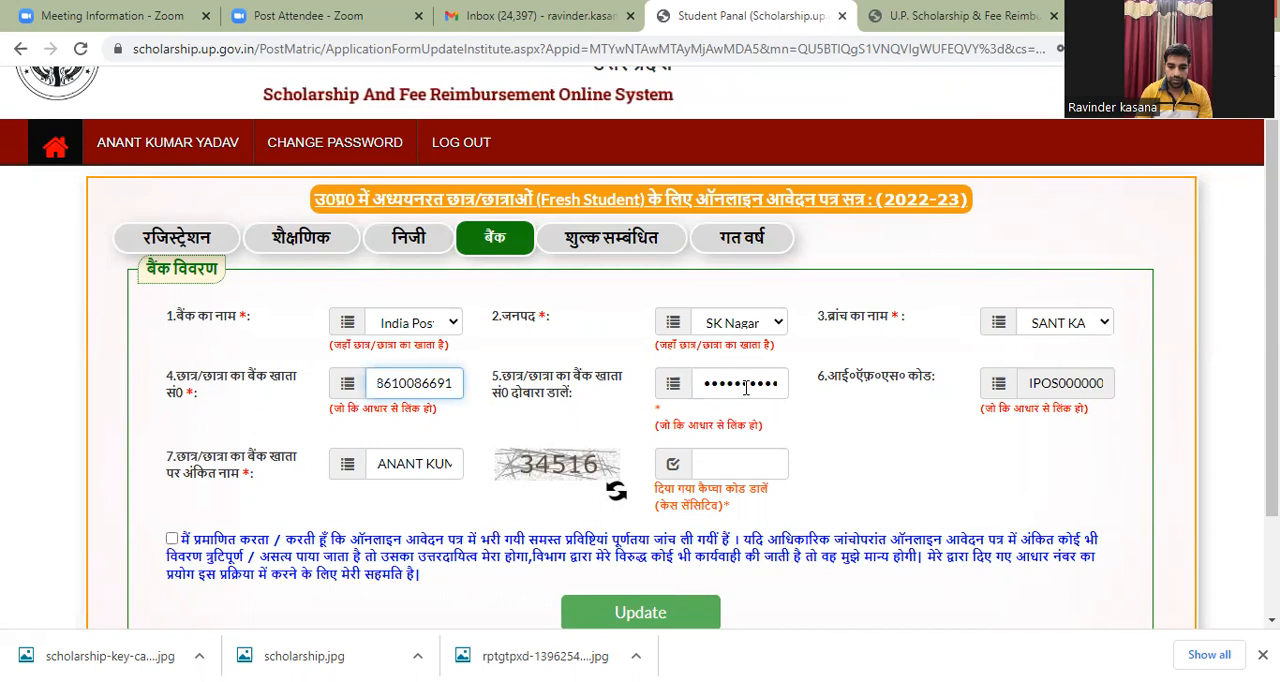
{"action": "left_click", "coordinate": [745, 386]}
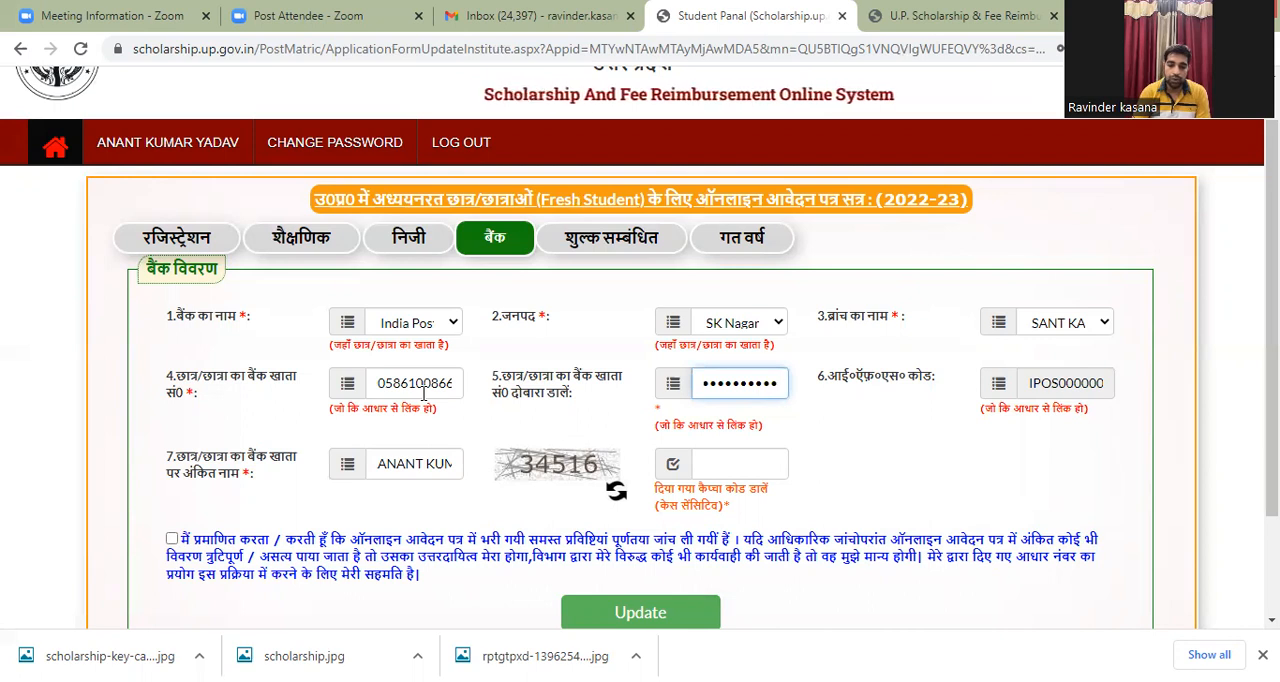
Step: Review the application's fee section (शुल्क सम्बंधित) and its previous-year section (गत वर्ष), covering result, marks, institution and declaration fields
{"action": "left_click", "coordinate": [643, 240]}
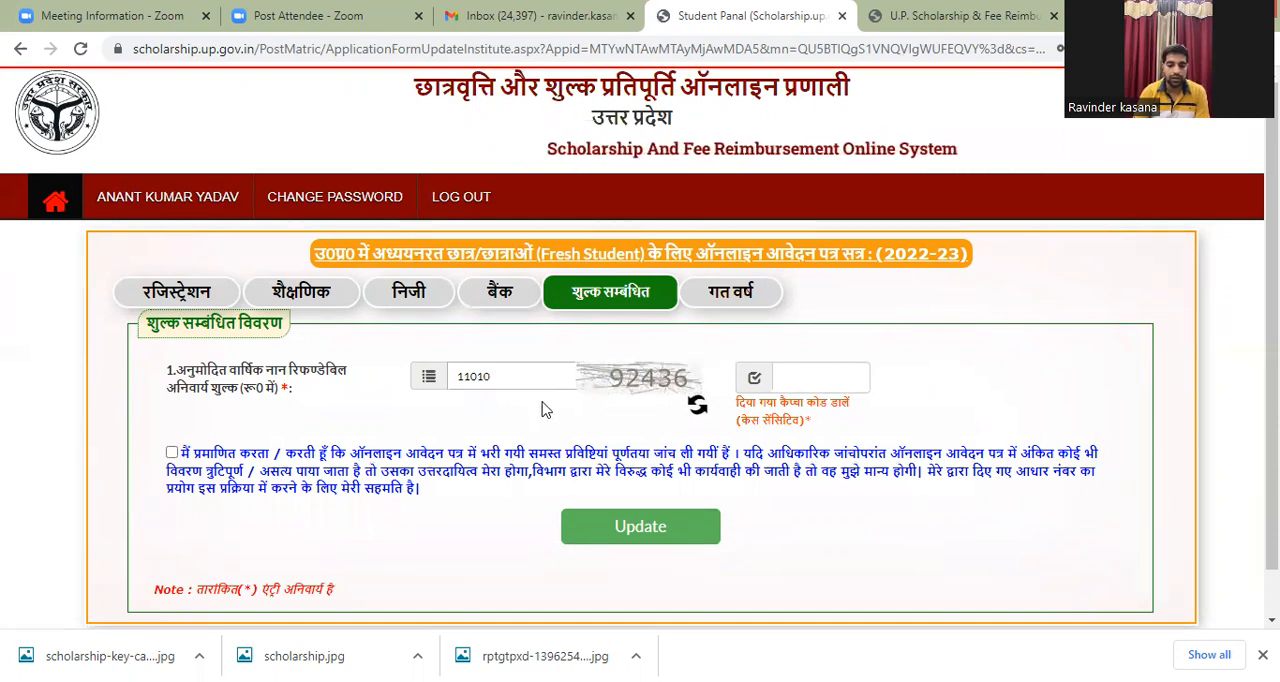
{"action": "left_click", "coordinate": [735, 300]}
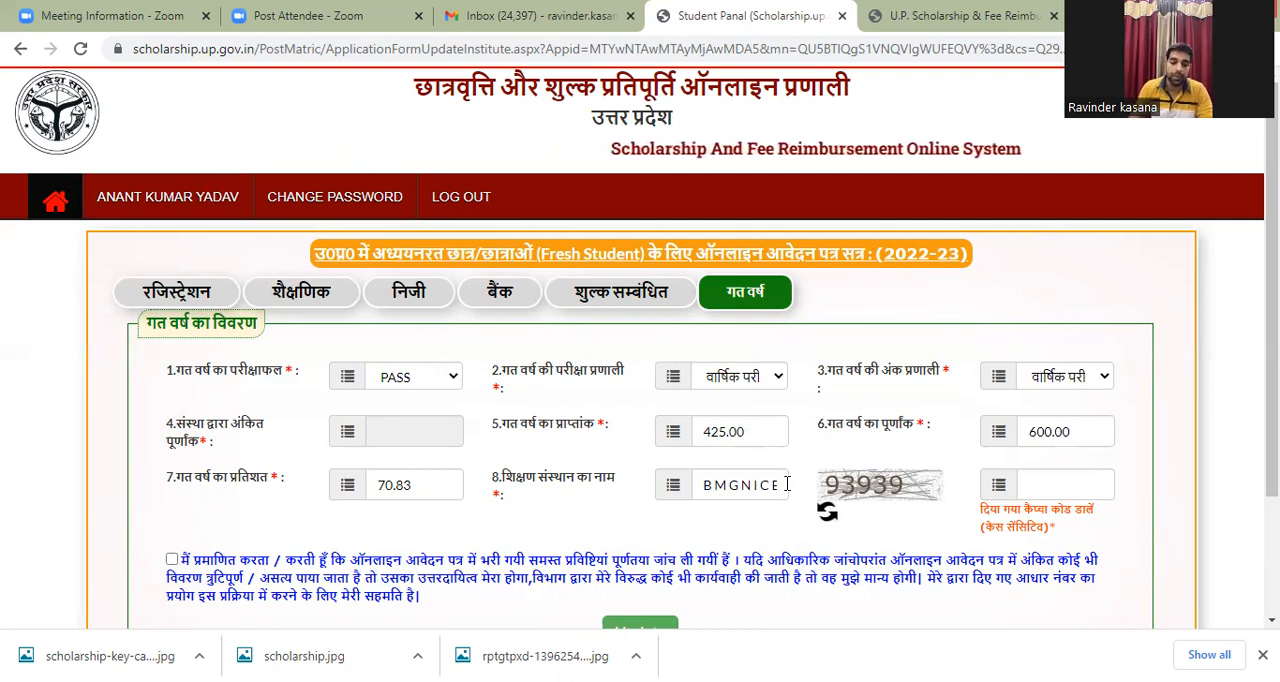
{"action": "scroll", "coordinate": [978, 456], "scroll_direction": "down", "scroll_amount": 2}
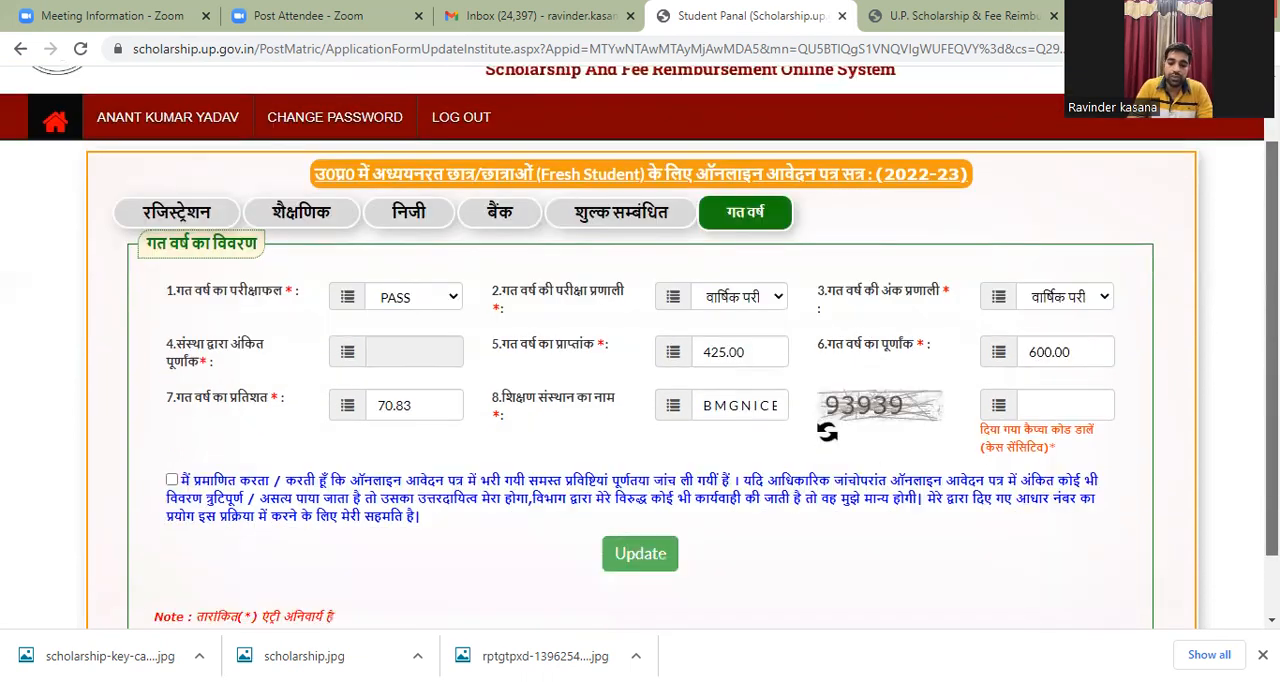
{"action": "scroll", "coordinate": [978, 456], "scroll_direction": "up", "scroll_amount": 2}
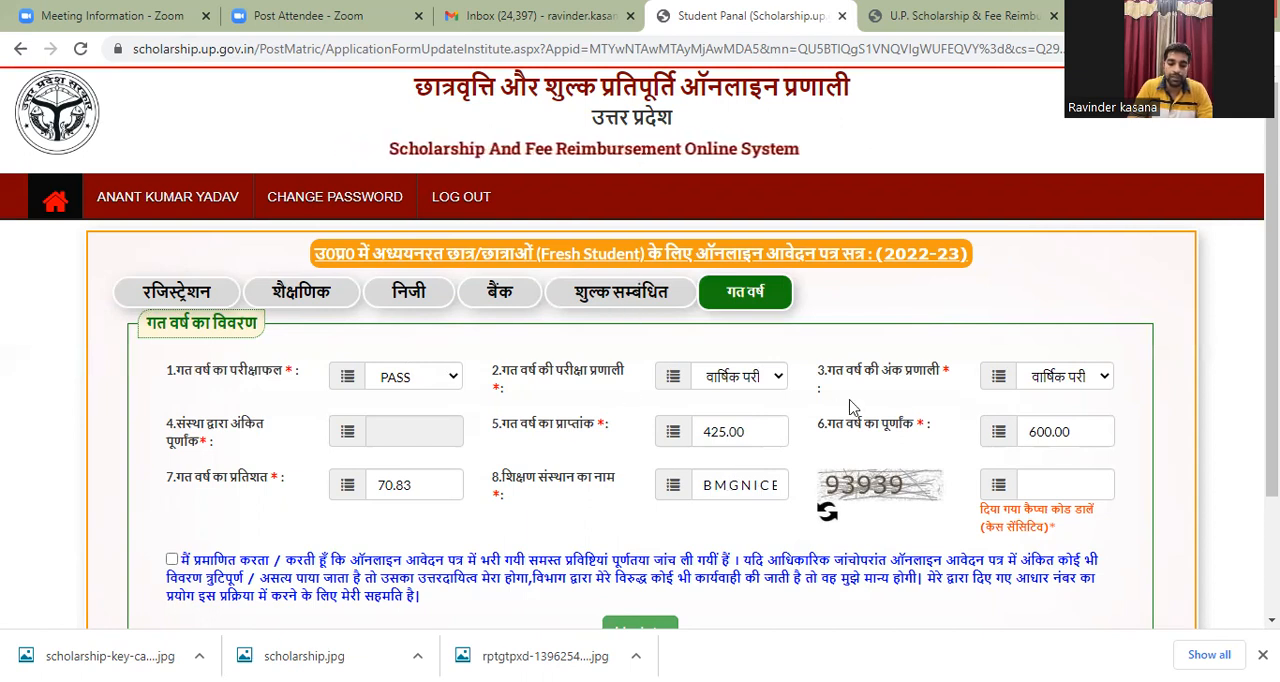
{"action": "scroll", "coordinate": [640, 350], "scroll_direction": "down", "scroll_amount": 3}
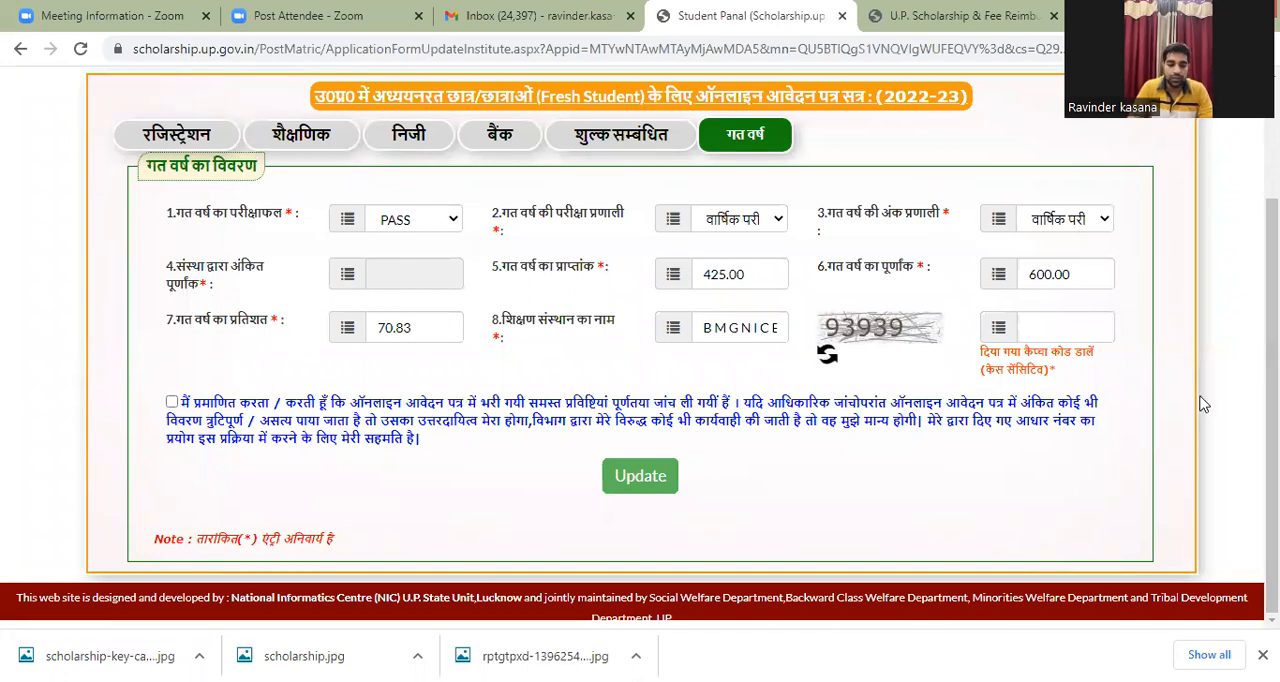
{"action": "scroll", "coordinate": [640, 340], "scroll_direction": "up", "scroll_amount": 2}
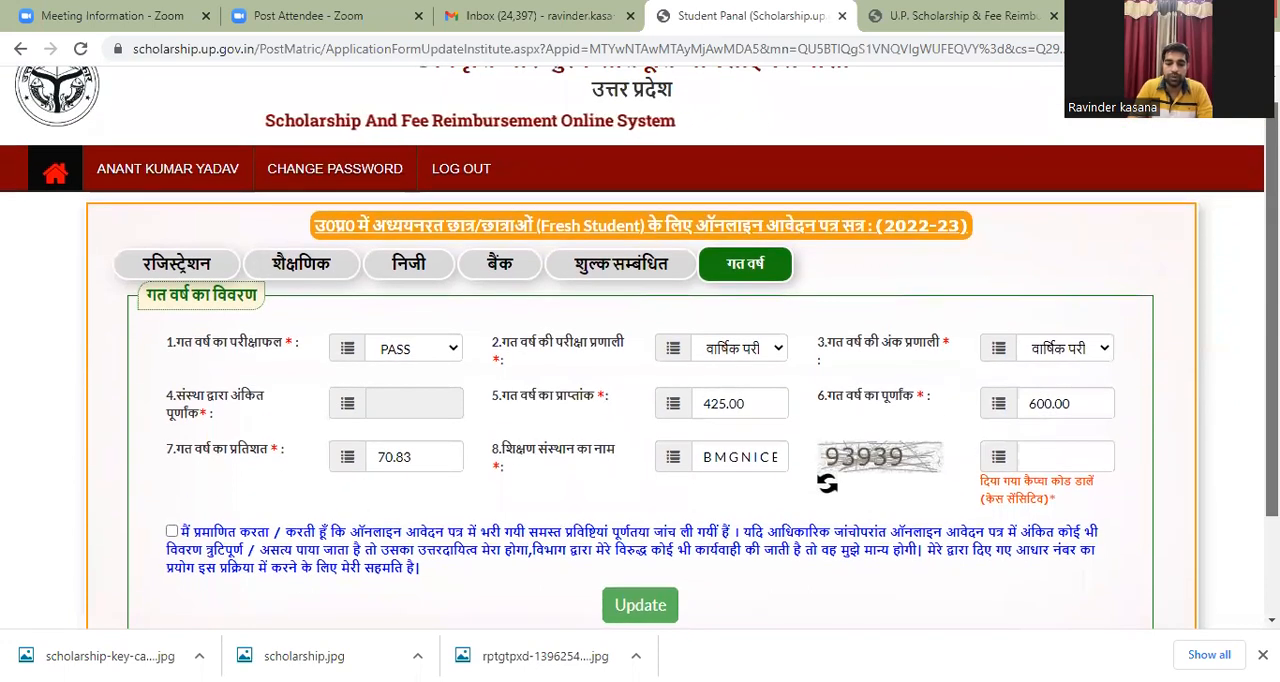
{"action": "scroll", "coordinate": [640, 340], "scroll_direction": "up", "scroll_amount": 1}
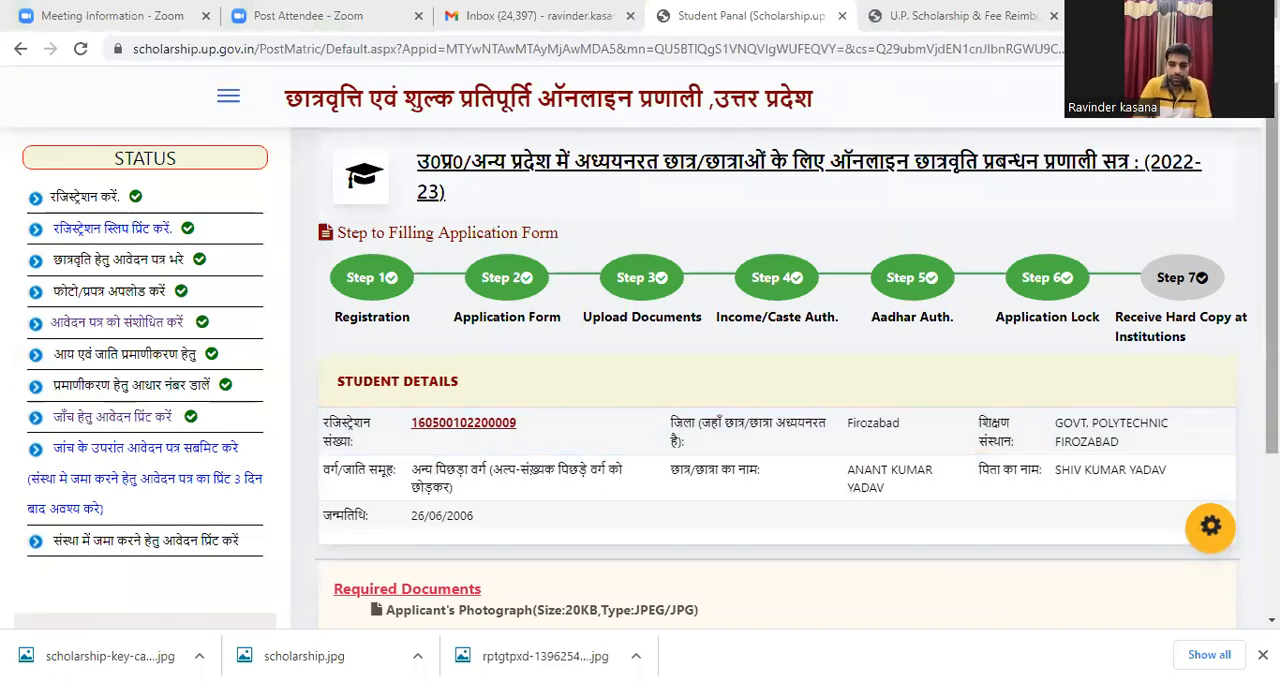
Step: From the student dashboard, open the application's checking print (जाँच हेतु आवेदन प्रिंट करें) and examine its registration, educational, personal, caste/income and bank details
{"action": "mouse_move", "coordinate": [1271, 268]}
{"action": "left_mouse_down"}
{"action": "mouse_move", "coordinate": [1271, 314]}
{"action": "mouse_move", "coordinate": [1271, 266]}
{"action": "left_mouse_up"}
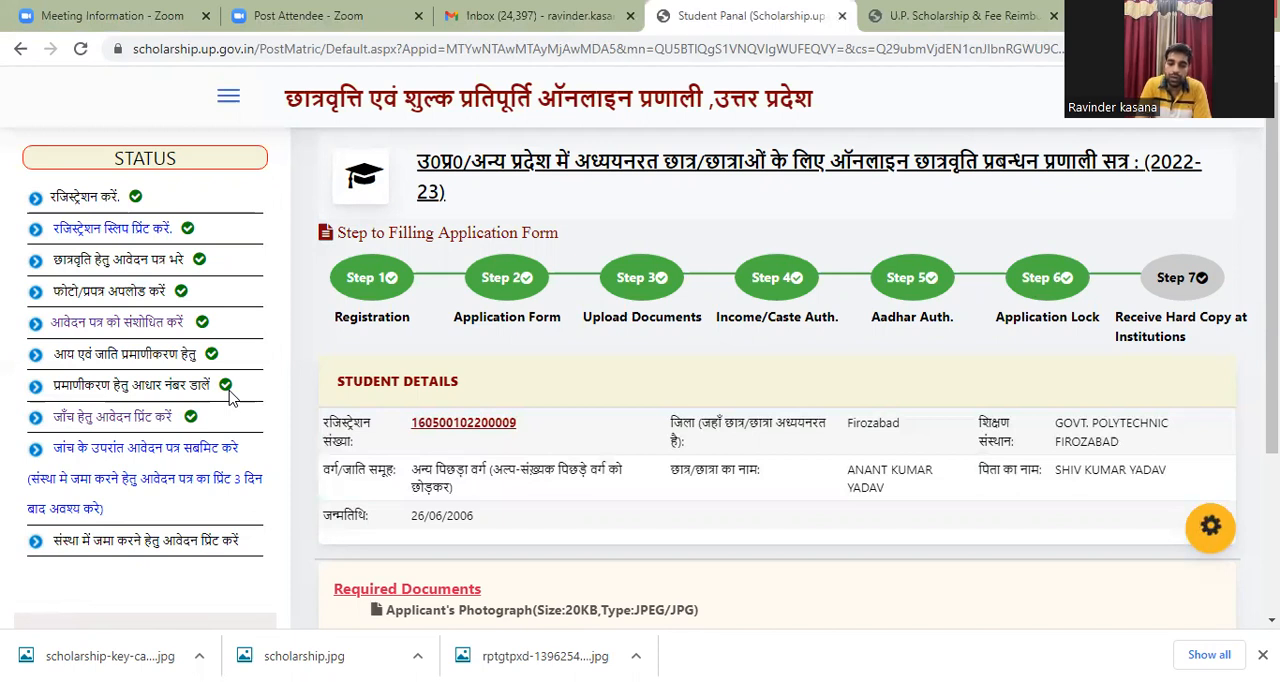
{"action": "left_click", "coordinate": [157, 418]}
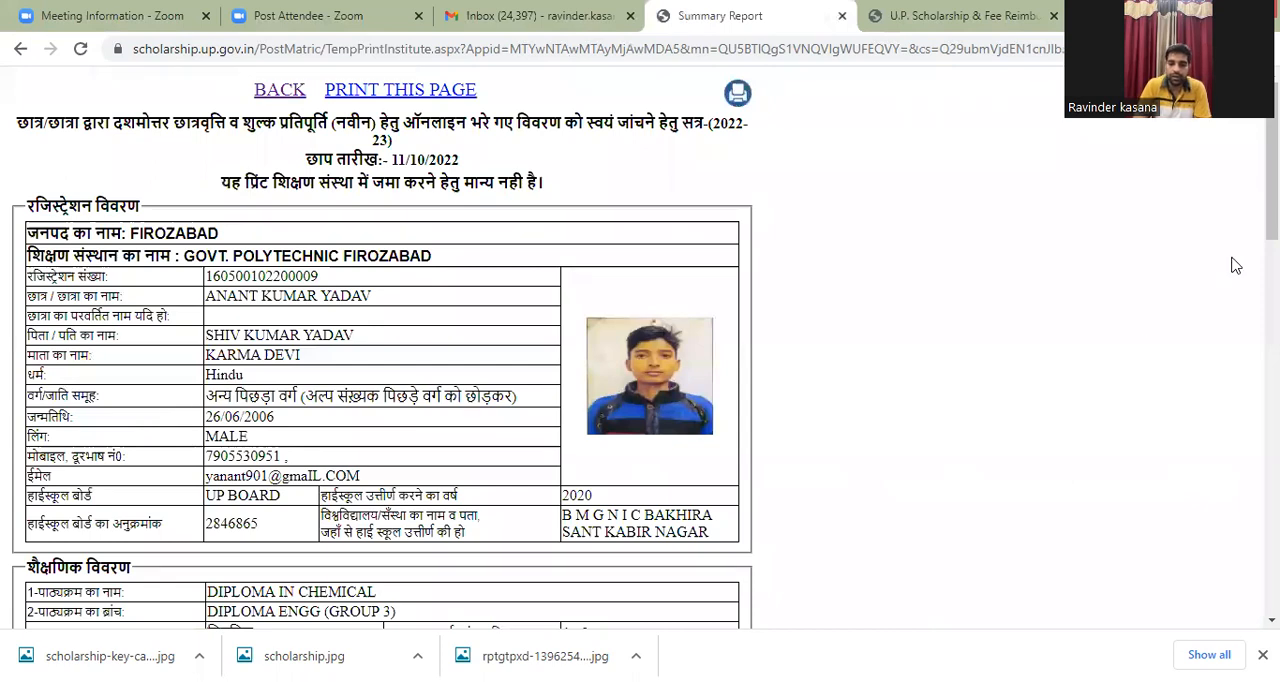
{"action": "scroll", "coordinate": [640, 350], "scroll_direction": "down", "scroll_amount": 5}
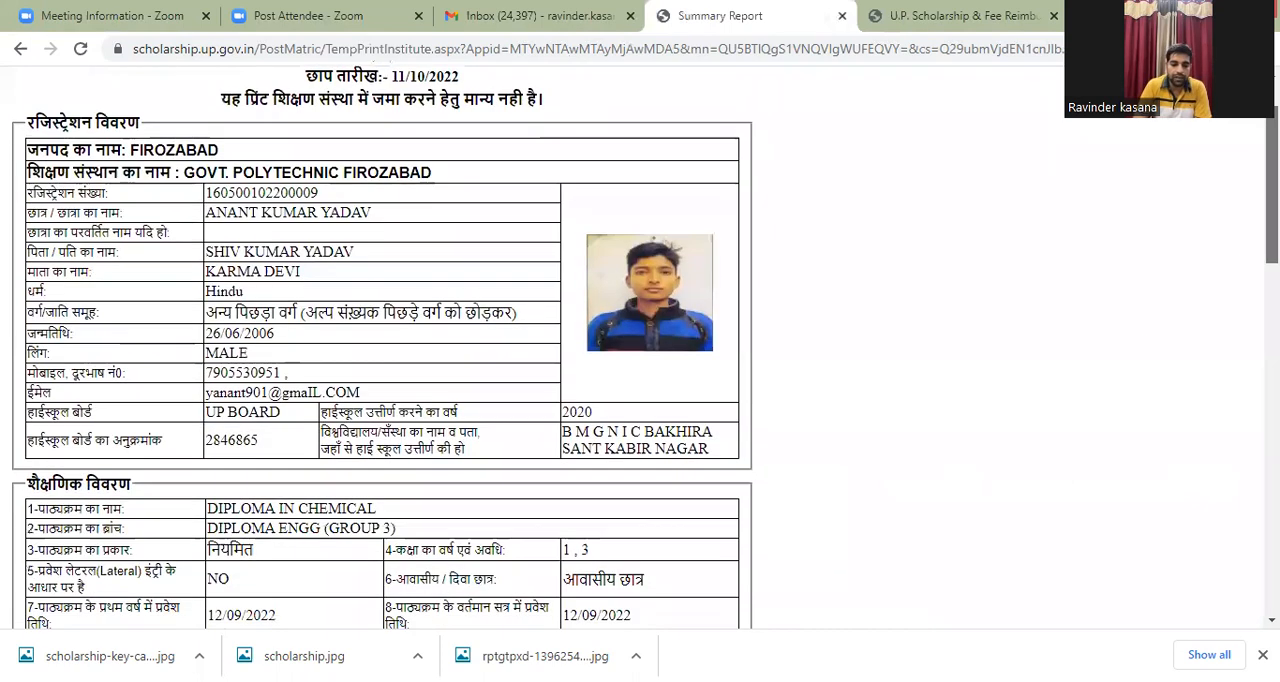
{"action": "scroll", "coordinate": [640, 350], "scroll_direction": "down", "scroll_amount": 3}
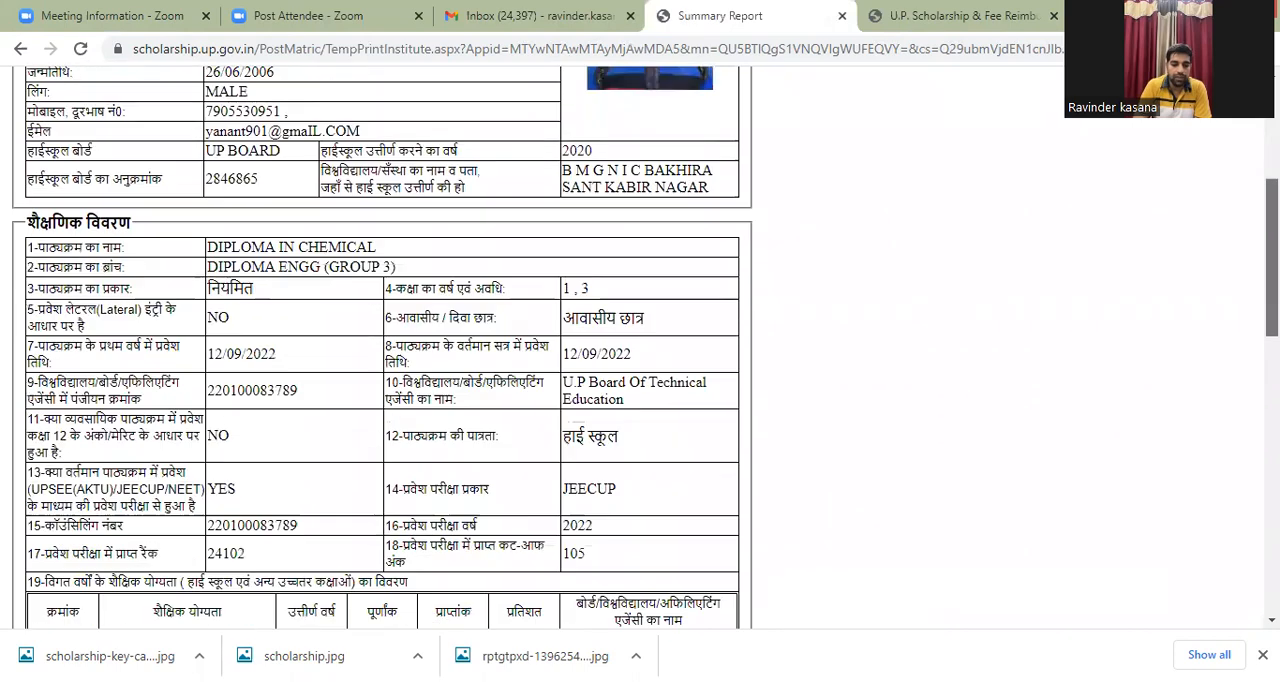
{"action": "scroll", "coordinate": [640, 350], "scroll_direction": "up", "scroll_amount": 3}
{"action": "scroll", "coordinate": [640, 350], "scroll_direction": "up", "scroll_amount": 1}
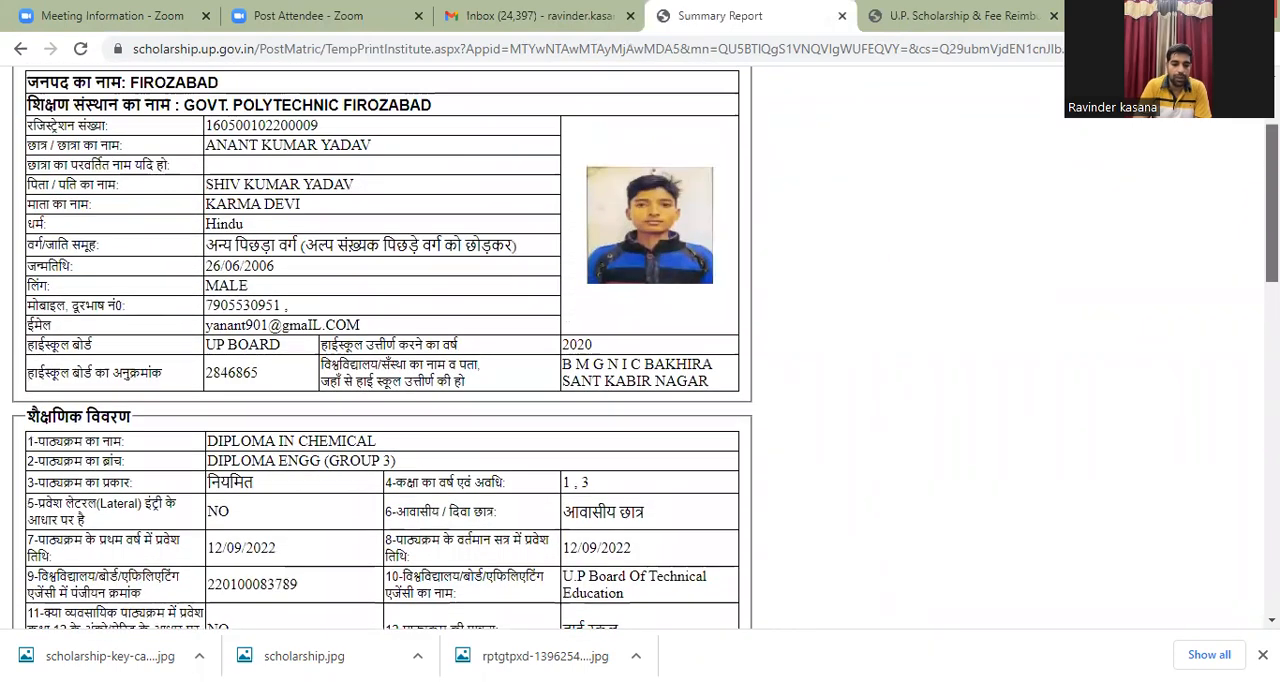
{"action": "scroll", "coordinate": [640, 350], "scroll_direction": "down", "scroll_amount": 4}
{"action": "scroll", "coordinate": [640, 350], "scroll_direction": "up", "scroll_amount": 4}
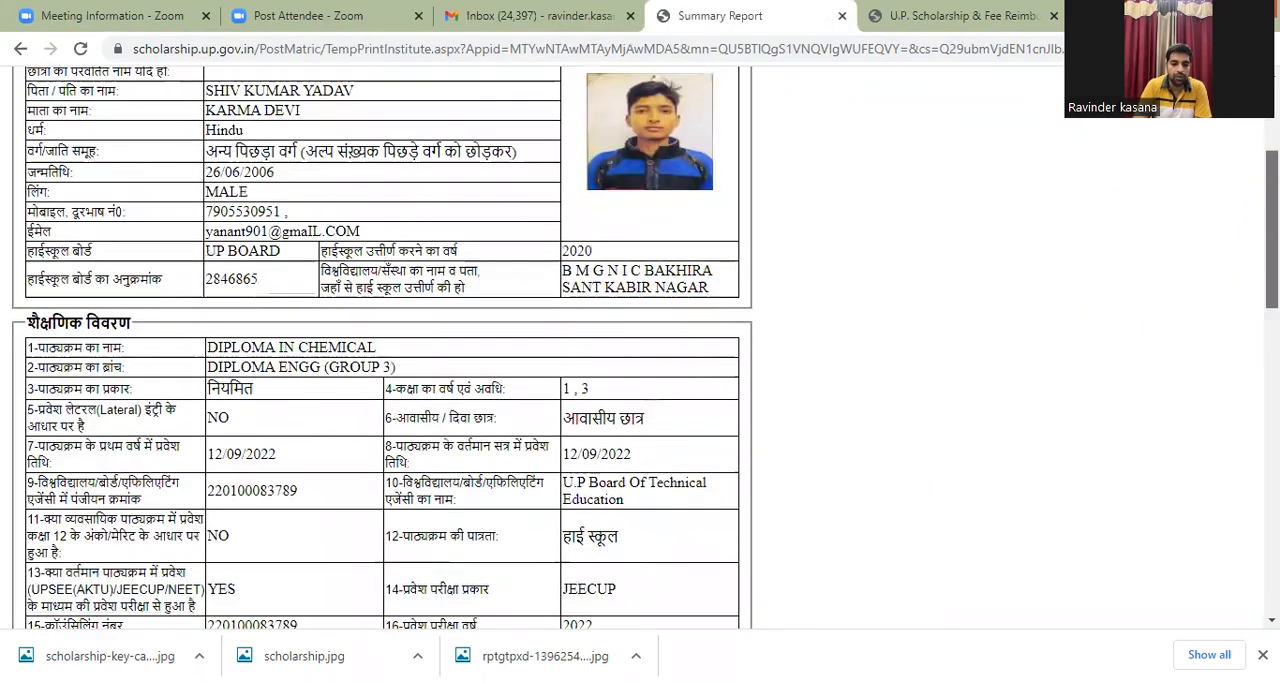
{"action": "scroll", "coordinate": [640, 350], "scroll_direction": "down", "scroll_amount": 7}
{"action": "scroll", "coordinate": [640, 350], "scroll_direction": "down", "scroll_amount": 6}
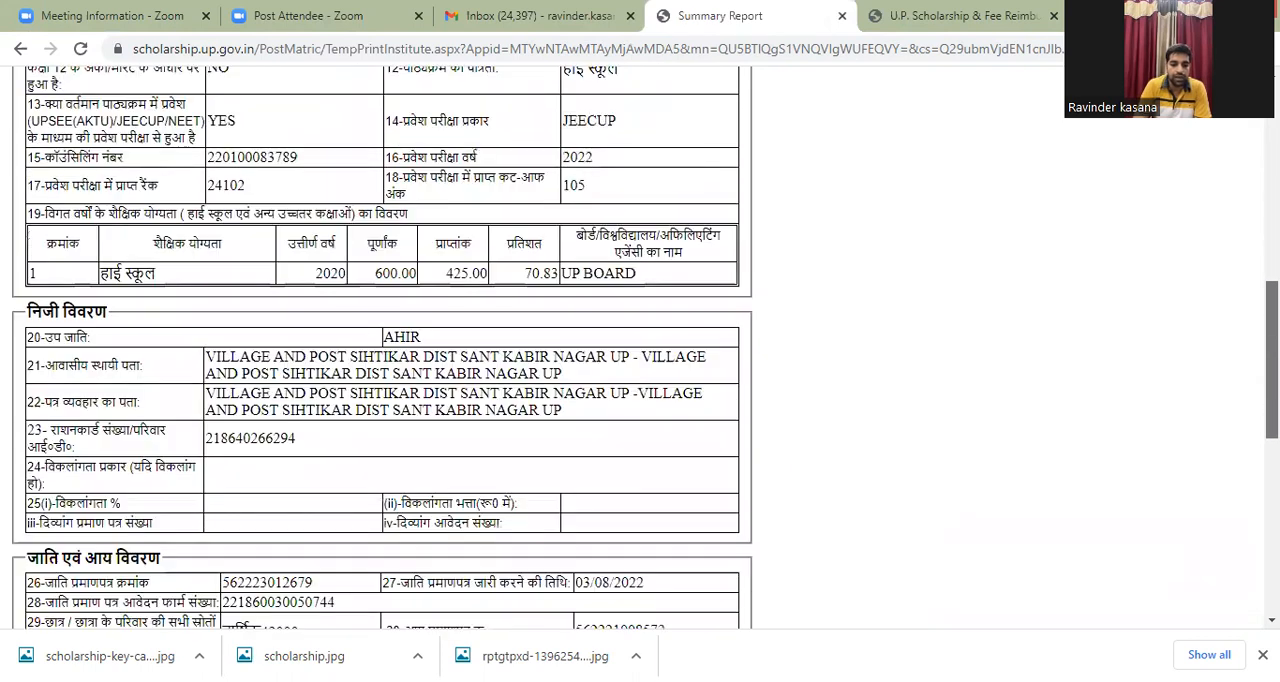
{"action": "scroll", "coordinate": [640, 350], "scroll_direction": "down", "scroll_amount": 2}
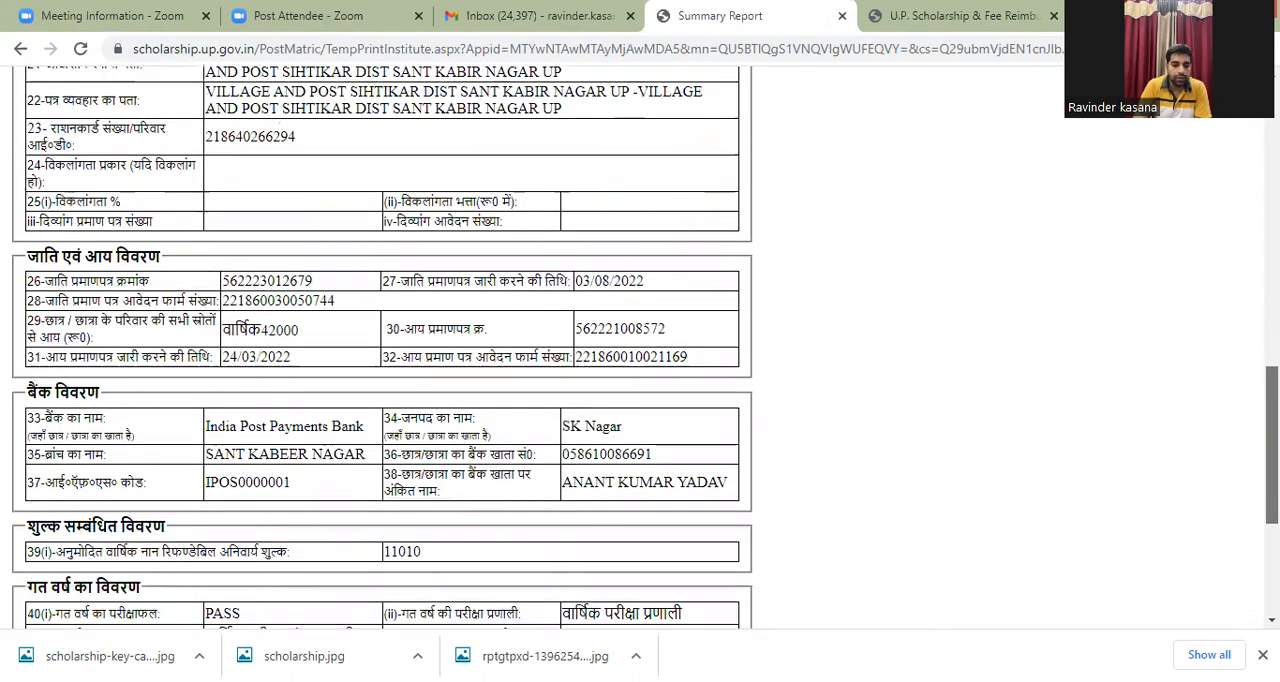
{"action": "scroll", "coordinate": [1203, 500], "scroll_direction": "up", "scroll_amount": 10}
{"action": "scroll", "coordinate": [963, 485], "scroll_direction": "down", "scroll_amount": 15}
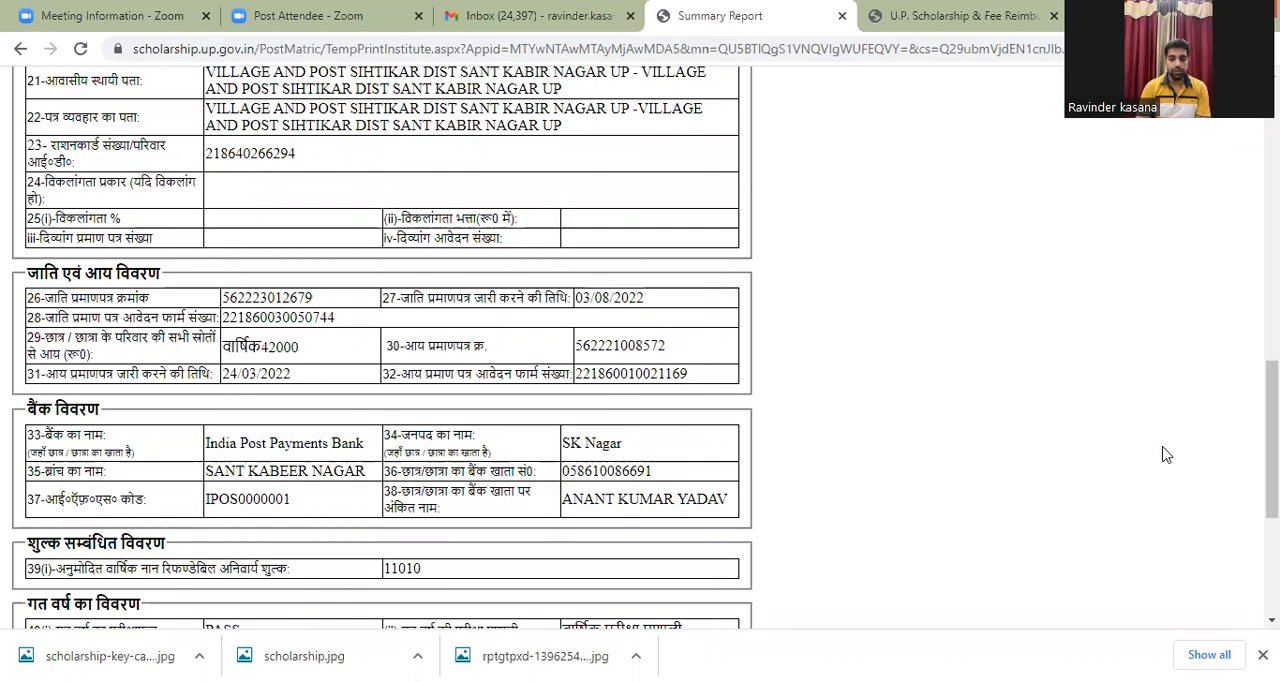
Step: Check the summary report's previous-year details, recheck the earlier sections up to registration, and return to the student dashboard
{"action": "left_click_drag", "start_coordinate": [1271, 440], "coordinate": [1271, 499]}
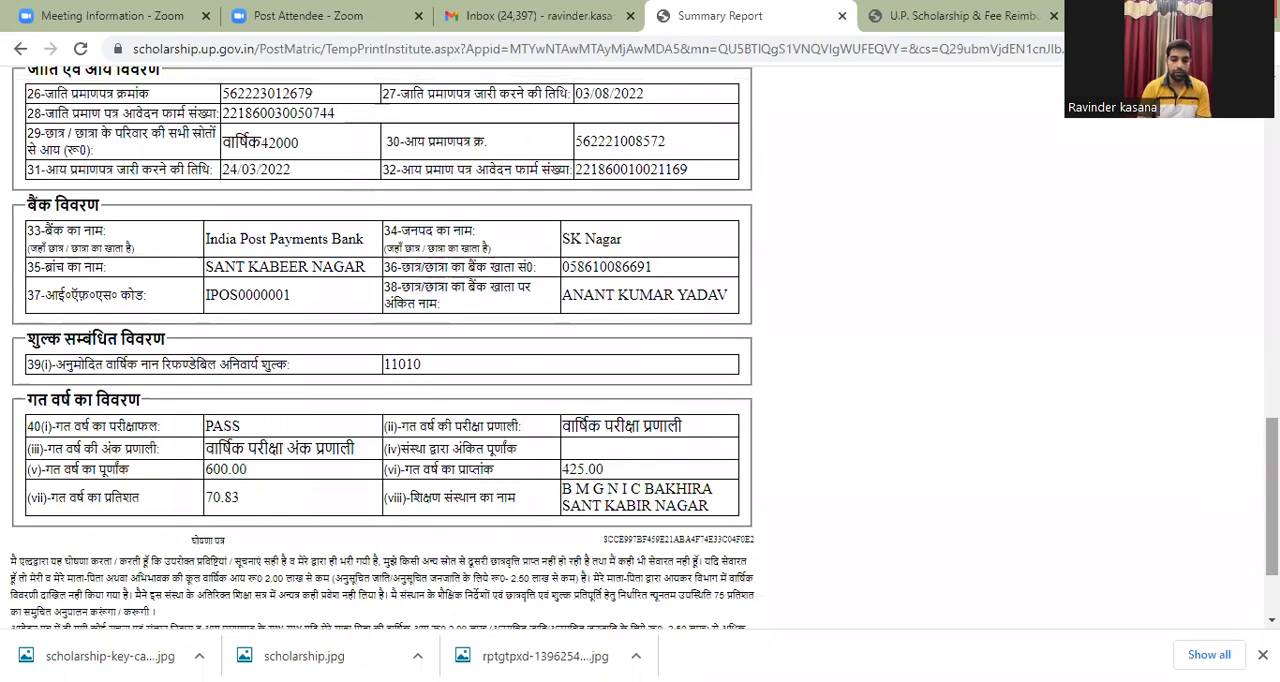
{"action": "scroll", "coordinate": [640, 348], "scroll_direction": "up", "scroll_amount": 3}
{"action": "scroll", "coordinate": [640, 348], "scroll_direction": "up", "scroll_amount": 3}
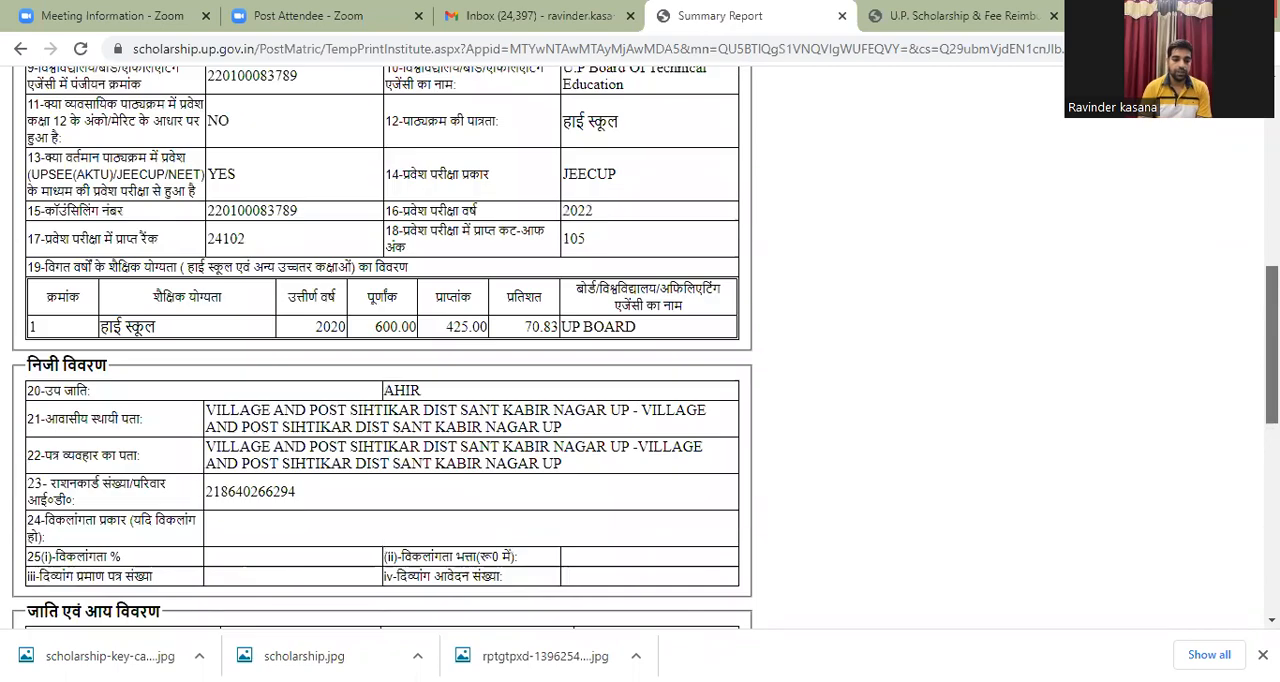
{"action": "scroll", "coordinate": [640, 348], "scroll_direction": "up", "scroll_amount": 3}
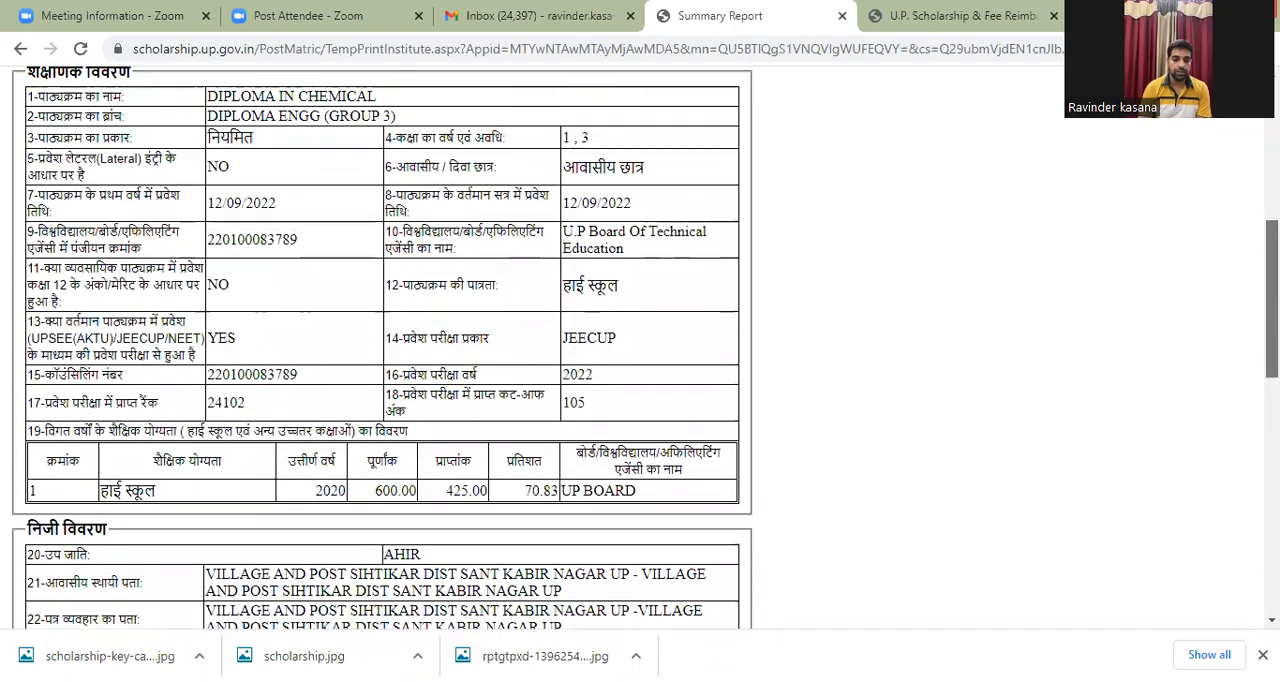
{"action": "scroll", "coordinate": [640, 348], "scroll_direction": "up", "scroll_amount": 6}
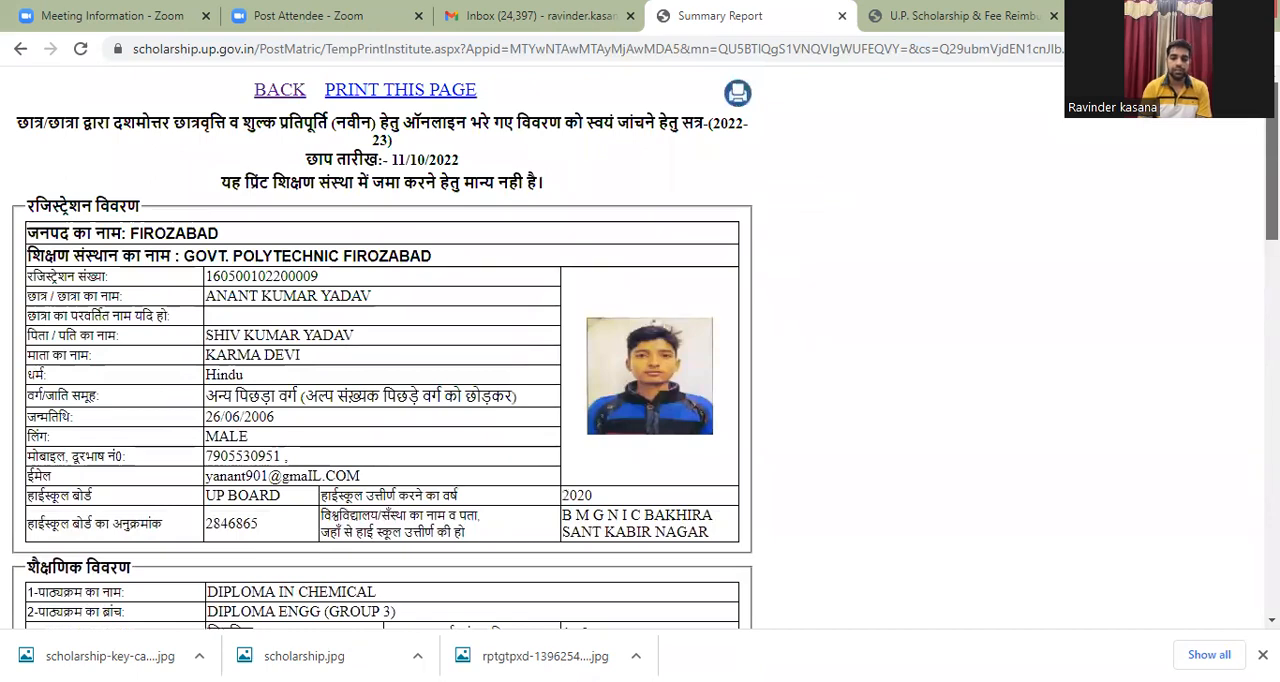
{"action": "scroll", "coordinate": [1031, 180], "scroll_direction": "down", "scroll_amount": 10}
{"action": "scroll", "coordinate": [980, 168], "scroll_direction": "up", "scroll_amount": 10}
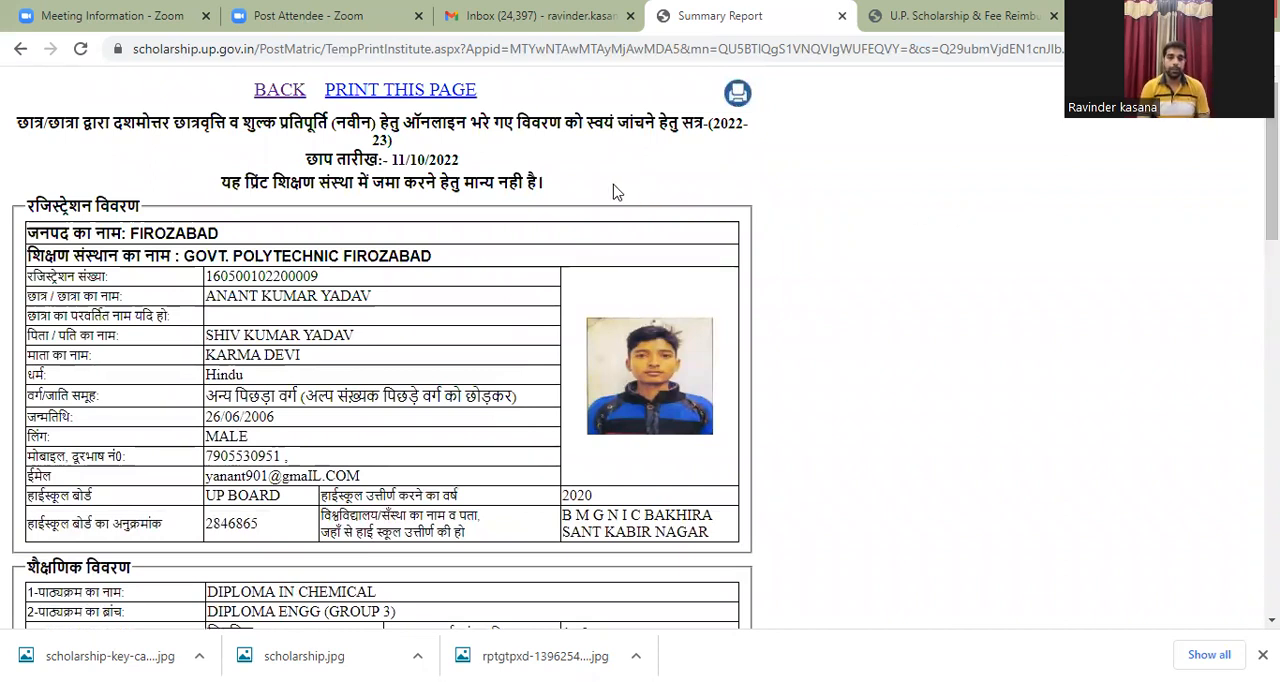
{"action": "left_click", "coordinate": [283, 92]}
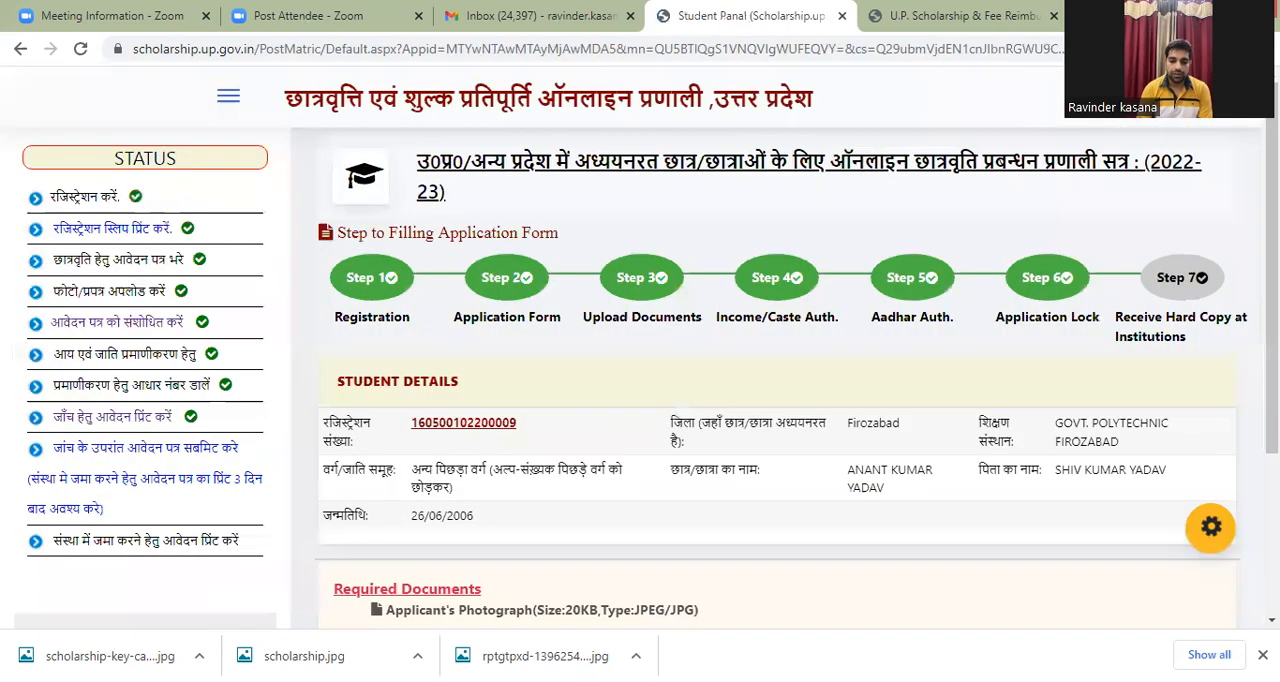